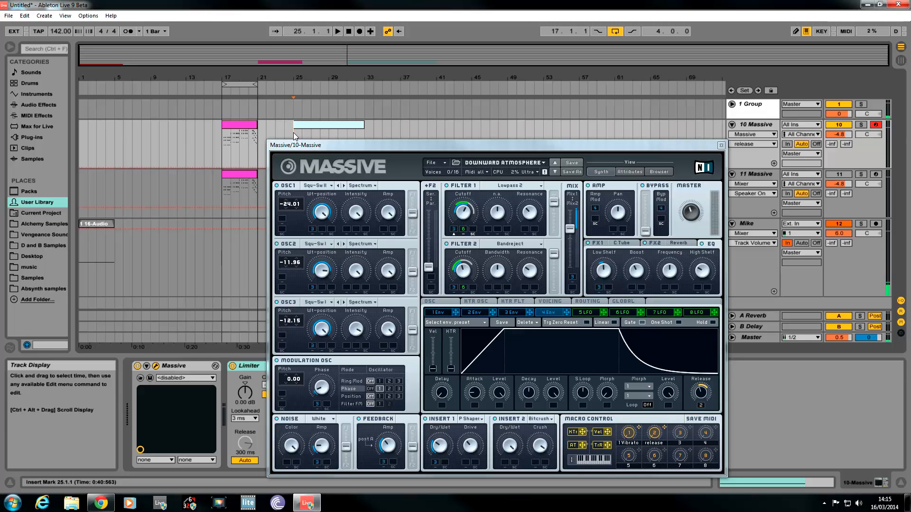
# Step: Play the clip from bar 25 with the Downward Atmosphere patch and start a new sound in Massive
pyautogui.press('space')
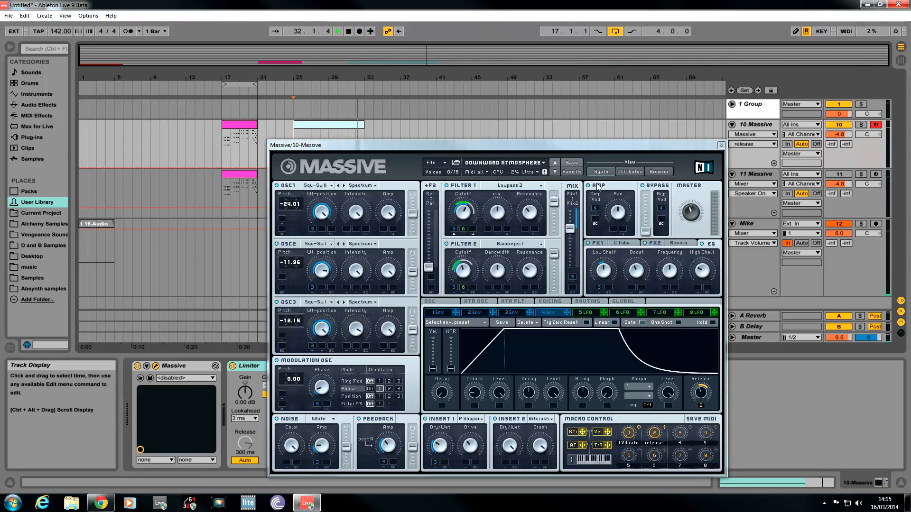
pyautogui.press('space')
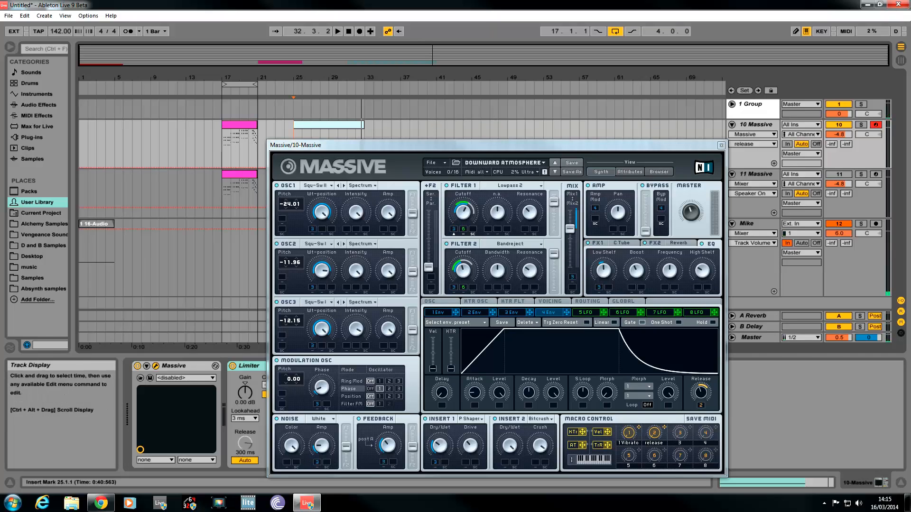
pyautogui.click(444, 163)
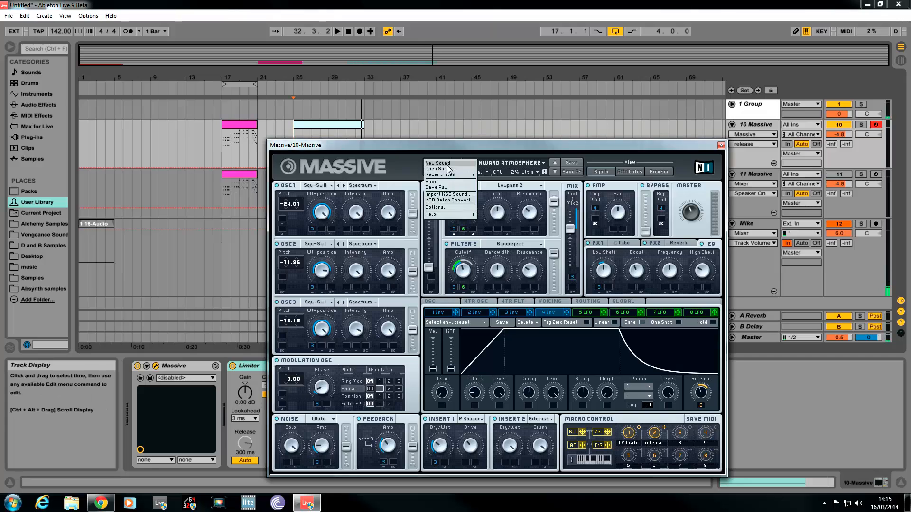
pyautogui.click(439, 171)
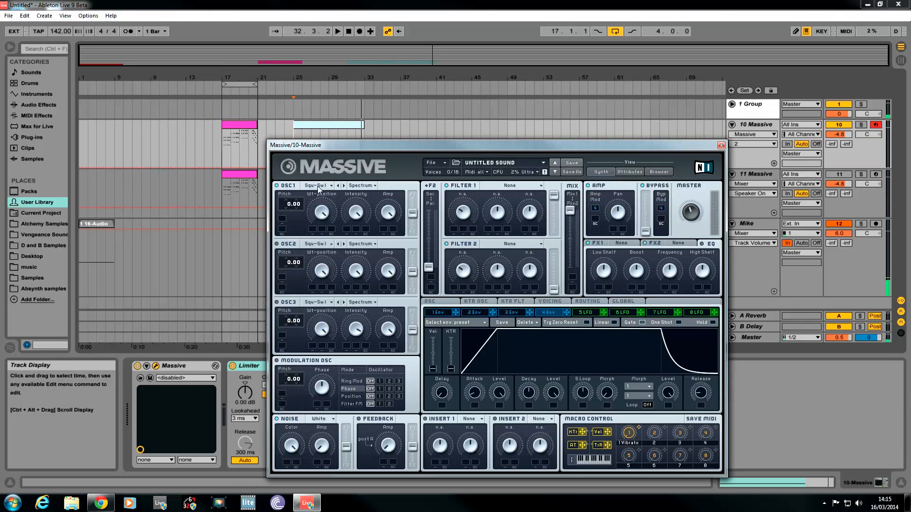
# Step: Set the OSC1 pitch to -23.92 and the OSC2 pitch to -11.85, lowering OSC2's Wt-position
pyautogui.click(322, 213)
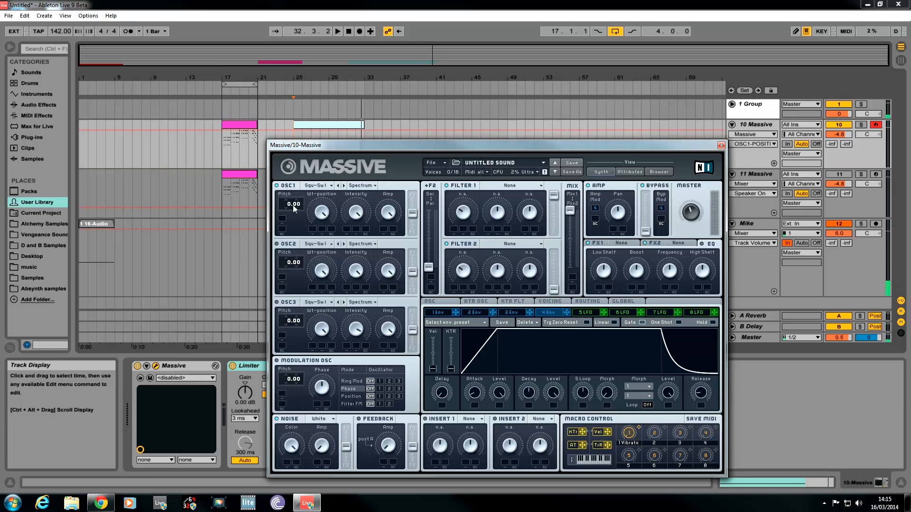
pyautogui.moveTo(285, 203); pyautogui.dragTo(284, 232)
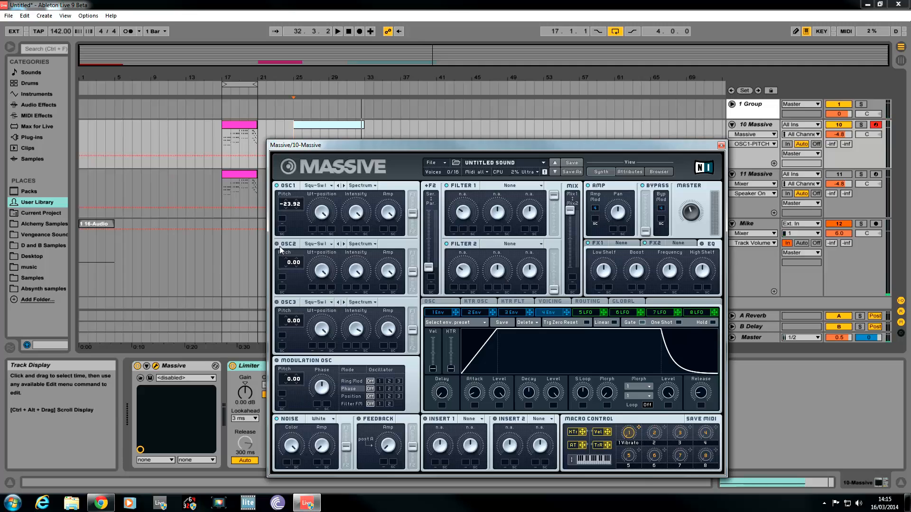
pyautogui.click(320, 274)
pyautogui.moveTo(321, 277); pyautogui.dragTo(321, 289)
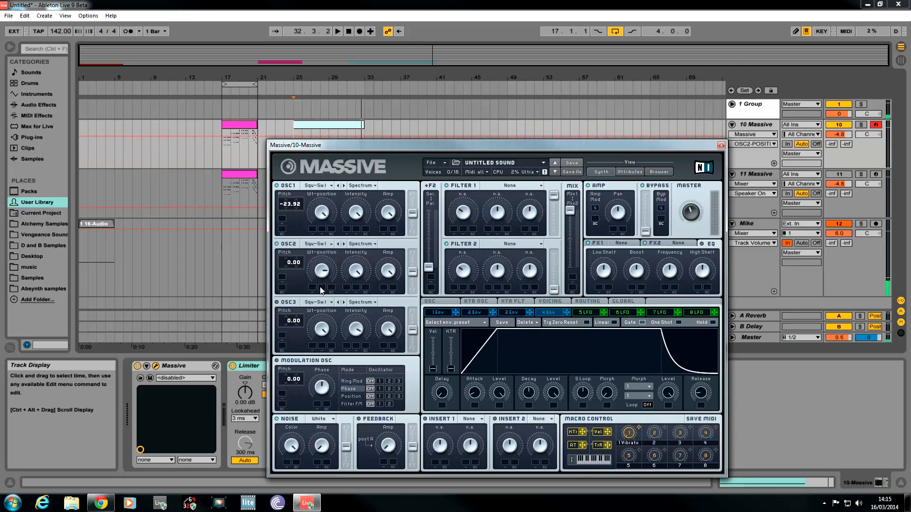
pyautogui.moveTo(291, 263); pyautogui.dragTo(286, 272)
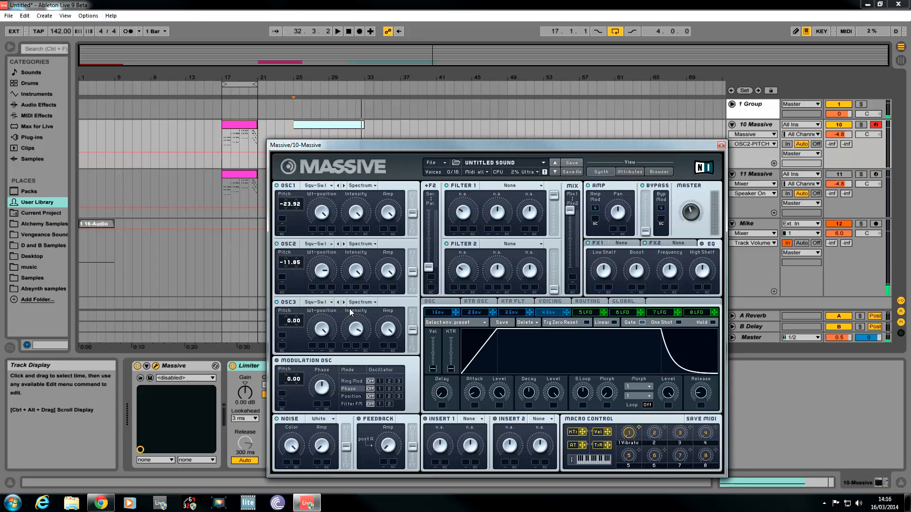
# Step: Adjust OSC3's Wt-position, set its pitch to -11.90, and play the clip with the three oscillators
pyautogui.click(323, 334)
pyautogui.moveTo(283, 320)
pyautogui.mouseDown()
pyautogui.moveTo(283, 330)
pyautogui.moveTo(297, 310)
pyautogui.mouseUp()
pyautogui.press('space')
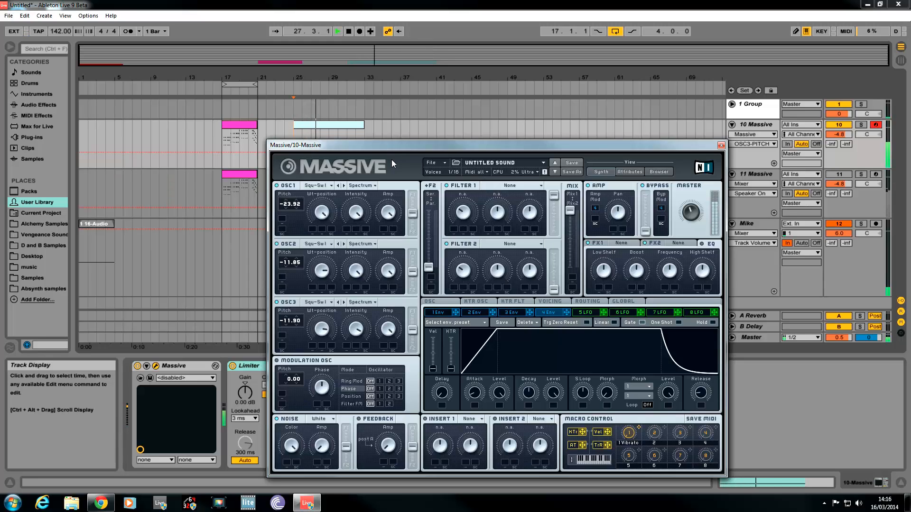
pyautogui.press('space')
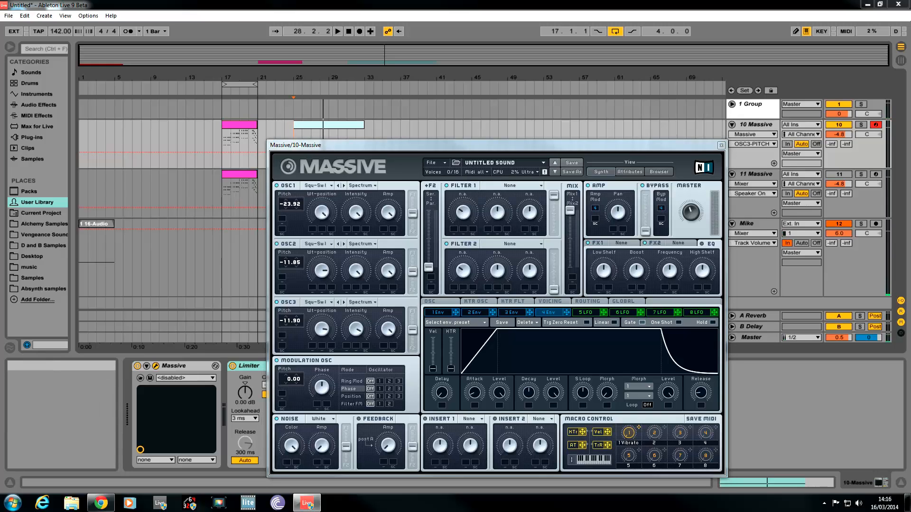
# Step: Assign the modulation oscillator's Phase to oscillator 1 and raise the white noise Amp slightly
pyautogui.click(380, 389)
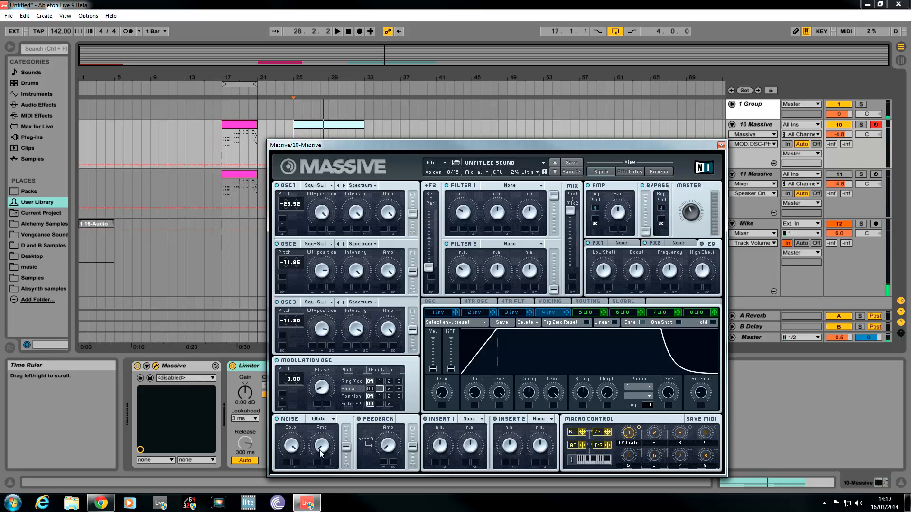
pyautogui.moveTo(319, 458); pyautogui.dragTo(321, 438)
# Step: Raise the Feedback Amp to just under halfway and play the clip
pyautogui.click(387, 440)
pyautogui.moveTo(387, 441); pyautogui.dragTo(387, 426)
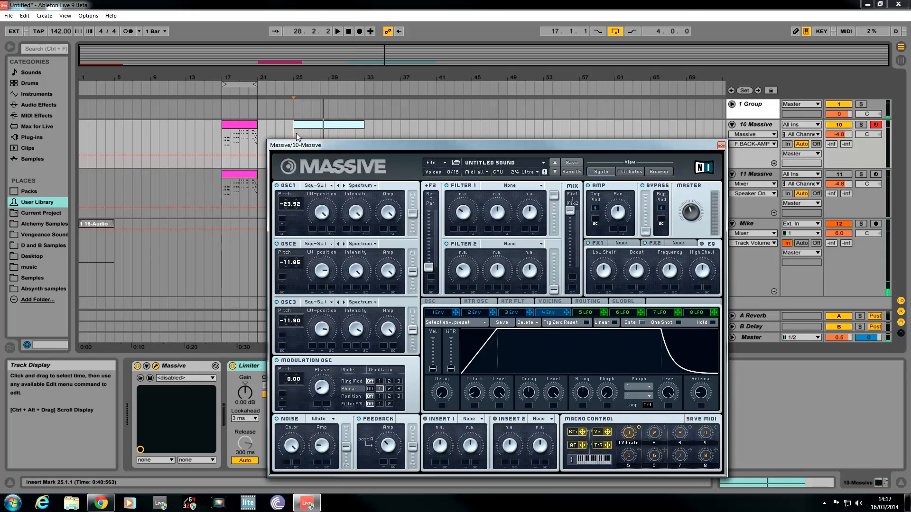
pyautogui.press('space')
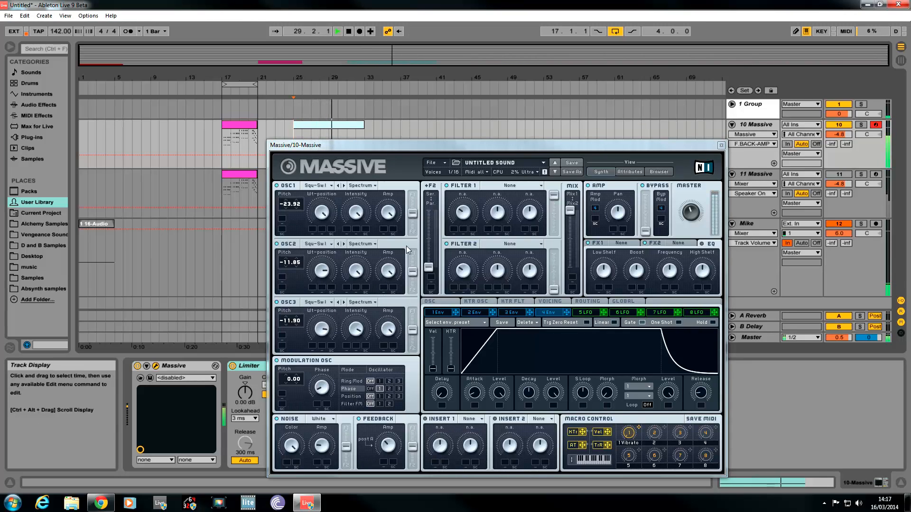
pyautogui.press('space')
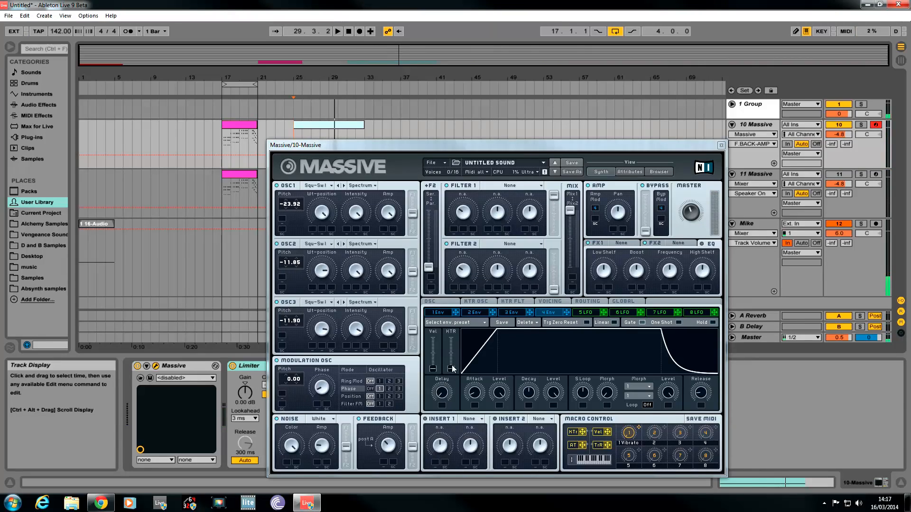
# Step: Set Filter 1 to Lowpass 2 and adjust its Cutoff and Resonance
pyautogui.click(534, 184)
pyautogui.click(505, 197)
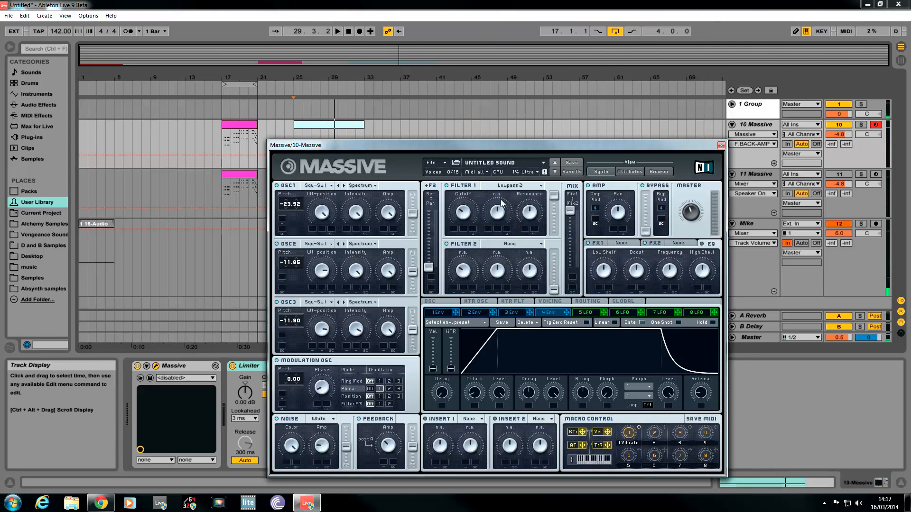
pyautogui.click(463, 212)
pyautogui.click(534, 216)
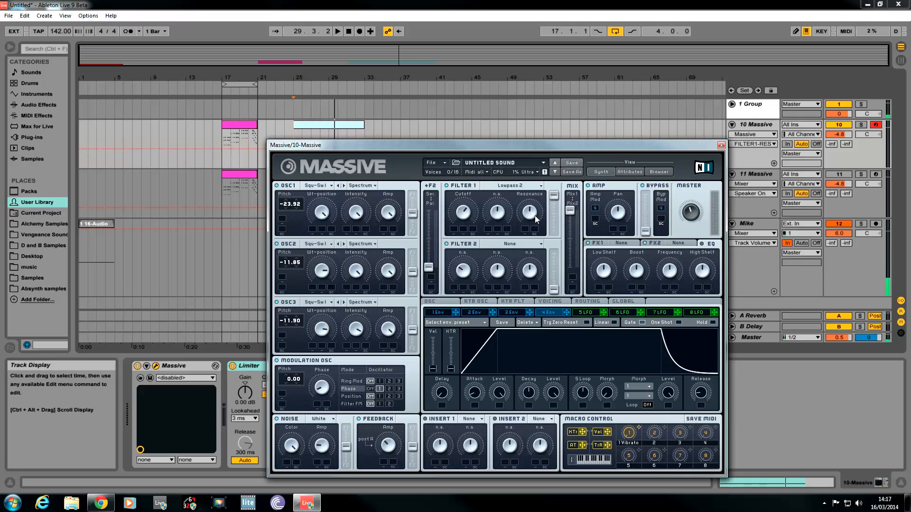
# Step: Set Filter 2 to Bandreject, adjust its Cutoff and Resonance, and raise its output level
pyautogui.click(542, 244)
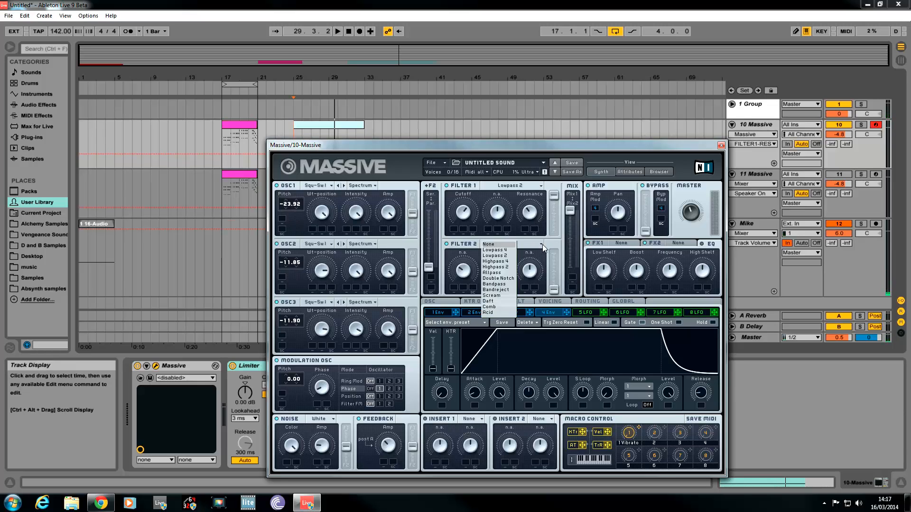
pyautogui.click(505, 290)
pyautogui.click(466, 260)
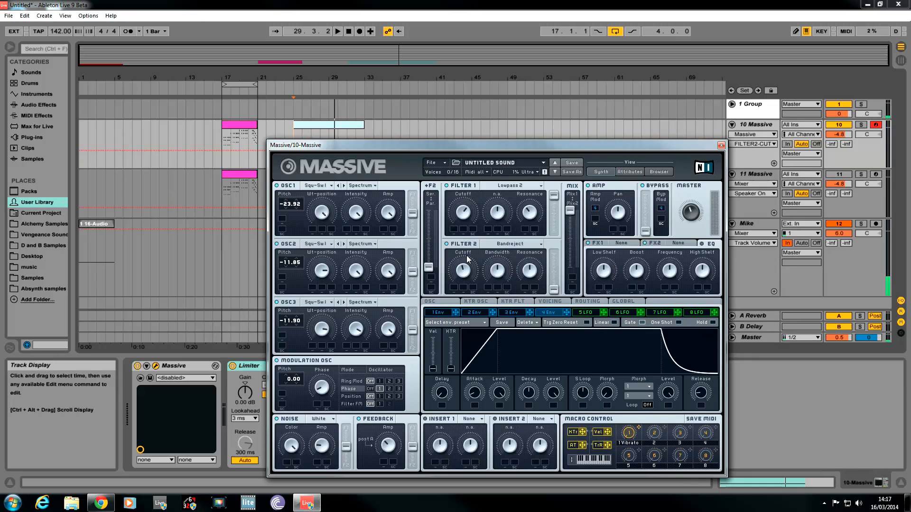
pyautogui.click(532, 275)
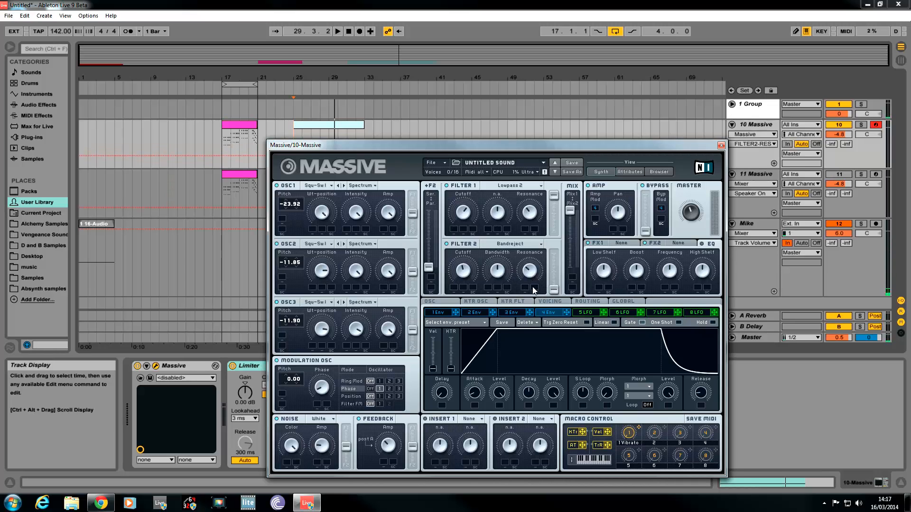
pyautogui.moveTo(552, 289); pyautogui.dragTo(552, 266)
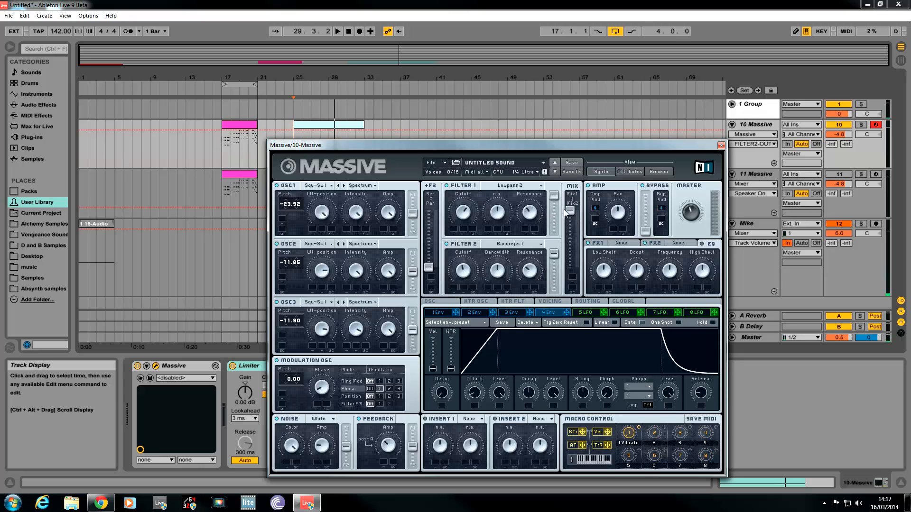
# Step: Shift the filter Mix fader towards Mix2 and play the clip to hear the filtered sound
pyautogui.moveTo(570, 211); pyautogui.dragTo(575, 232)
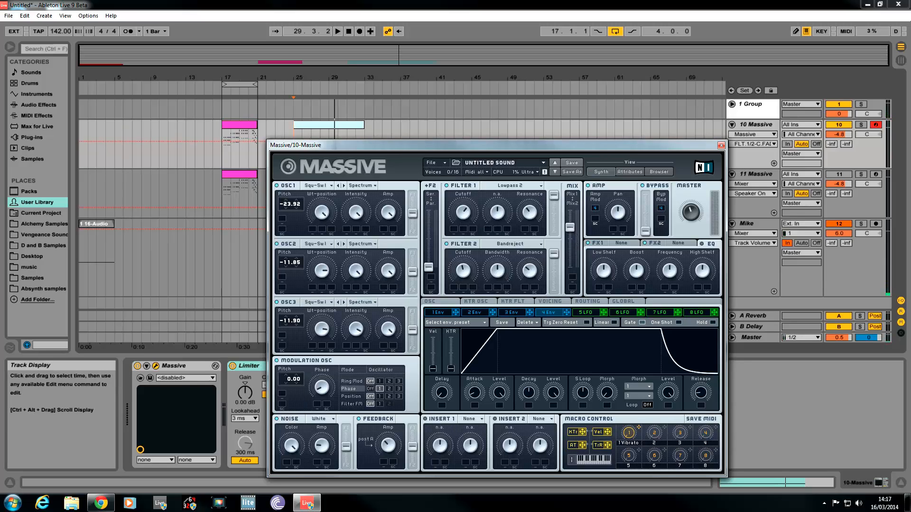
pyautogui.click(299, 130)
pyautogui.press('space')
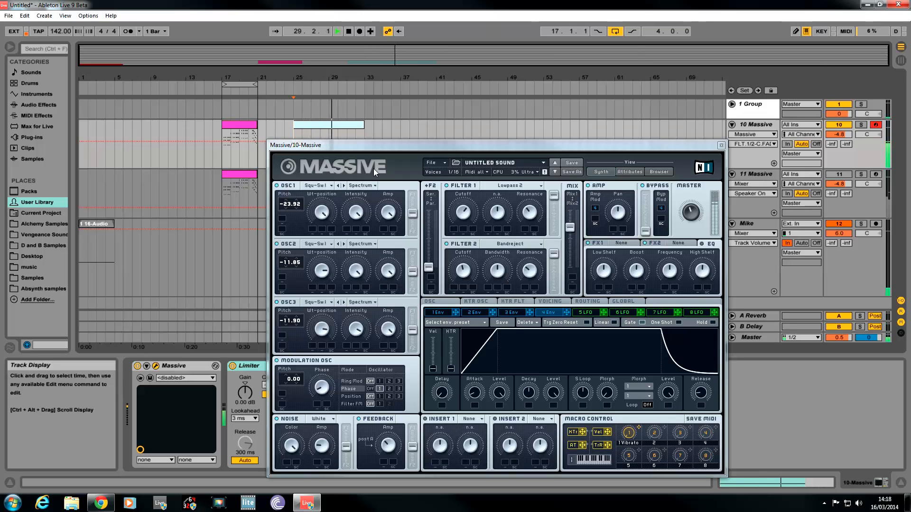
pyautogui.press('space')
# Step: Load the Parabolic Shaper into Insert 1 and lower its Dry/Wet and Drive
pyautogui.click(457, 147)
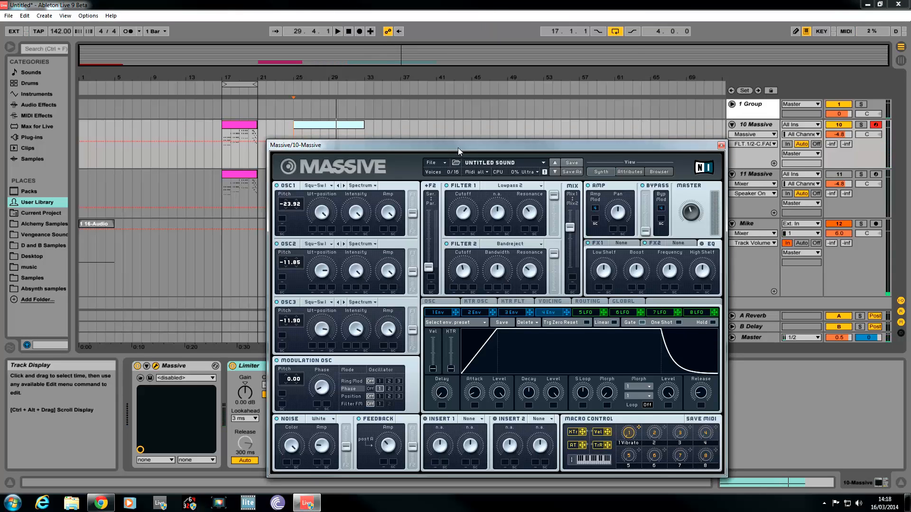
pyautogui.moveTo(457, 147); pyautogui.dragTo(458, 141)
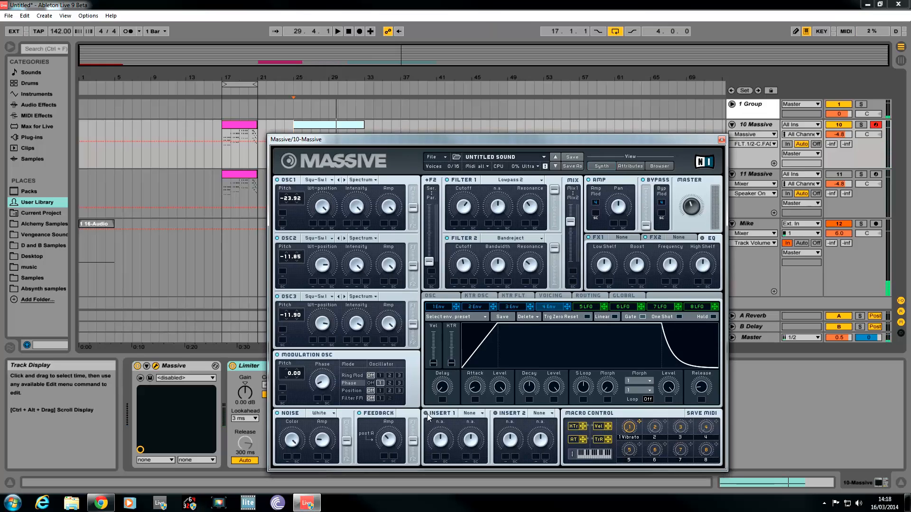
pyautogui.click(484, 416)
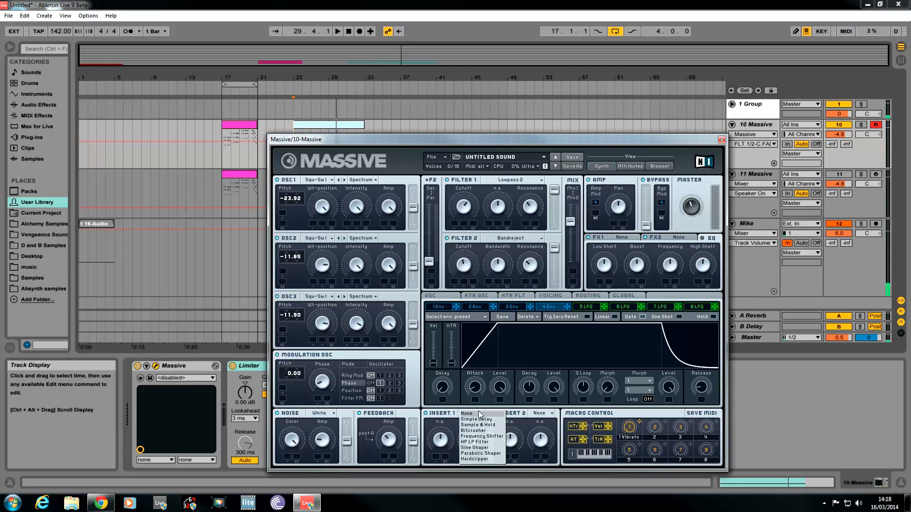
pyautogui.click(490, 453)
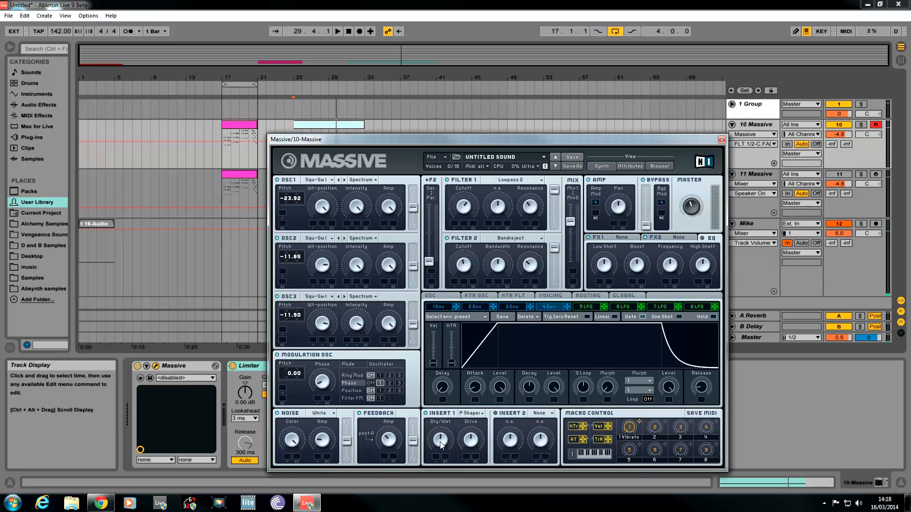
pyautogui.moveTo(440, 445); pyautogui.dragTo(440, 458)
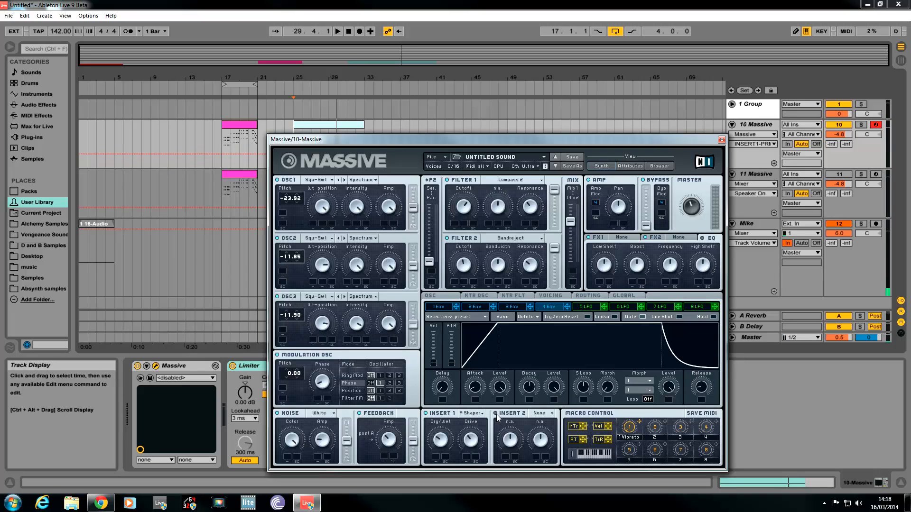
# Step: Load the Bitcrusher into Insert 2 and adjust its Dry/Wet and Crush
pyautogui.click(549, 414)
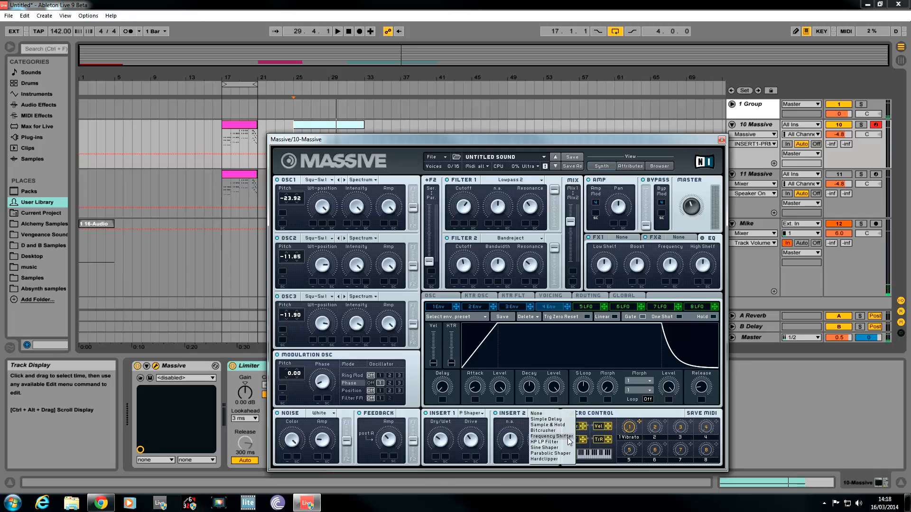
pyautogui.click(550, 432)
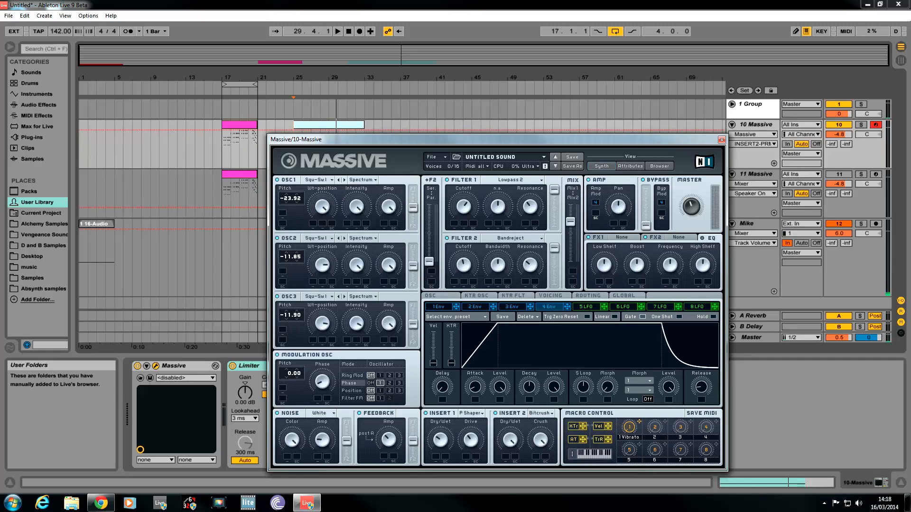
pyautogui.click(38, 257)
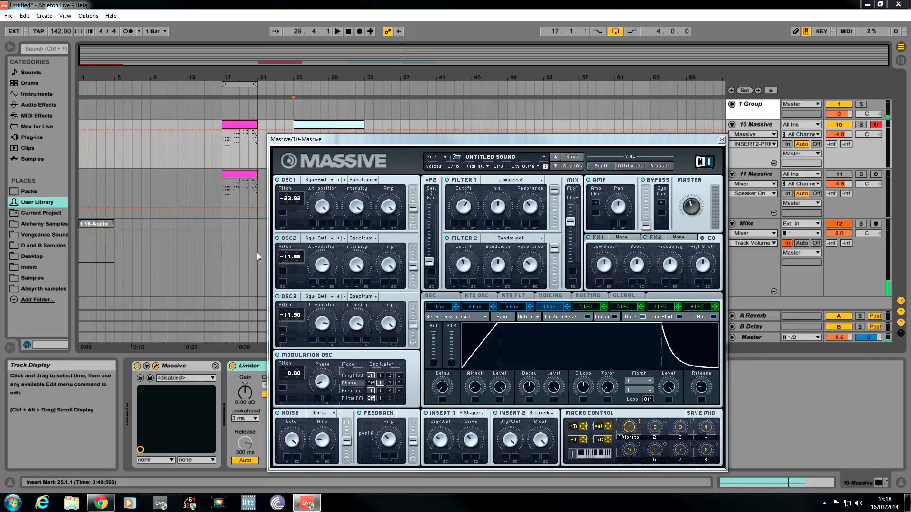
# Step: Route Insert 1 and Insert 2 to the slots after the filter mix, before Amp/Pan
pyautogui.click(584, 295)
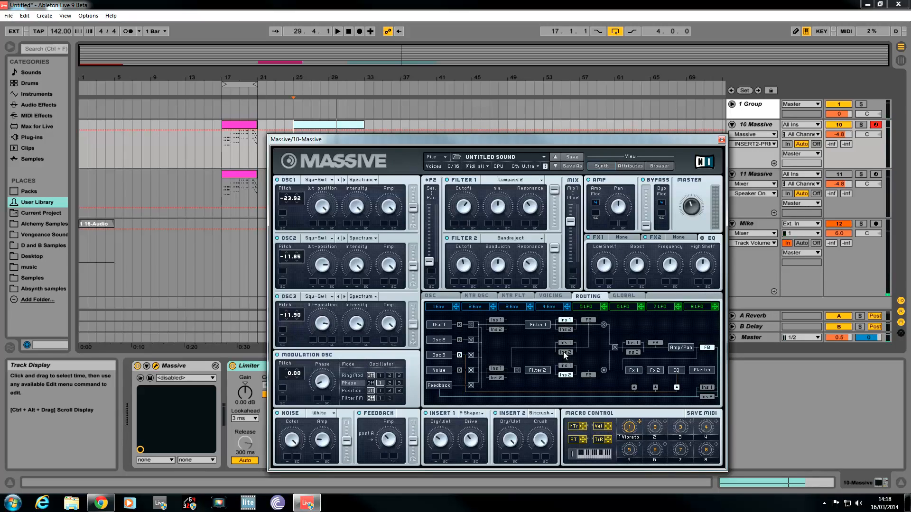
pyautogui.click(633, 343)
pyautogui.click(634, 353)
pyautogui.click(636, 344)
pyautogui.click(633, 353)
pyautogui.click(636, 344)
pyautogui.click(633, 352)
pyautogui.click(636, 344)
# Step: Play the clip and set the number of unison voices to 4 in the voicing settings
pyautogui.click(438, 295)
pyautogui.click(550, 296)
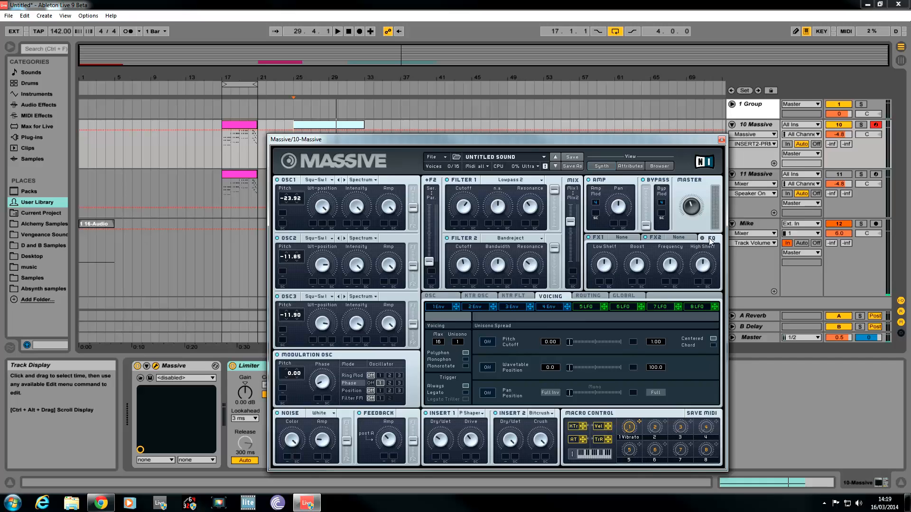
pyautogui.press('space')
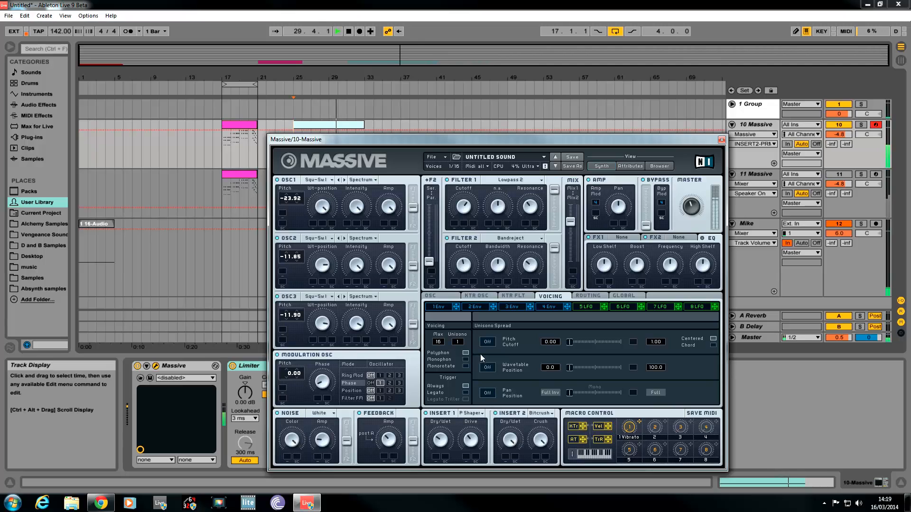
pyautogui.press('space')
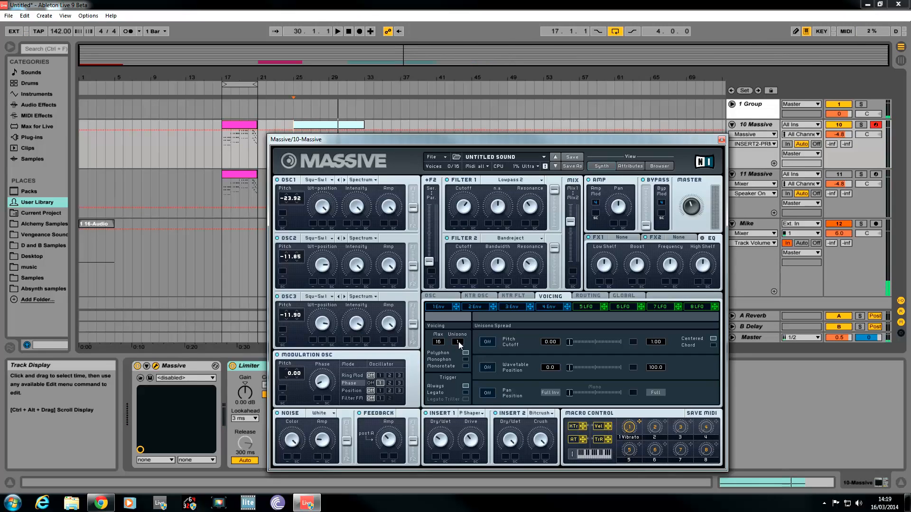
pyautogui.moveTo(458, 345); pyautogui.dragTo(458, 340)
# Step: Enable the Pitch Cutoff and Pan Position unison spread, setting Pitch Cutoff to 0.65 and moving its fader partway towards the spread
pyautogui.moveTo(651, 343); pyautogui.dragTo(652, 345)
pyautogui.moveTo(658, 356); pyautogui.dragTo(656, 394)
pyautogui.moveTo(570, 342); pyautogui.dragTo(586, 341)
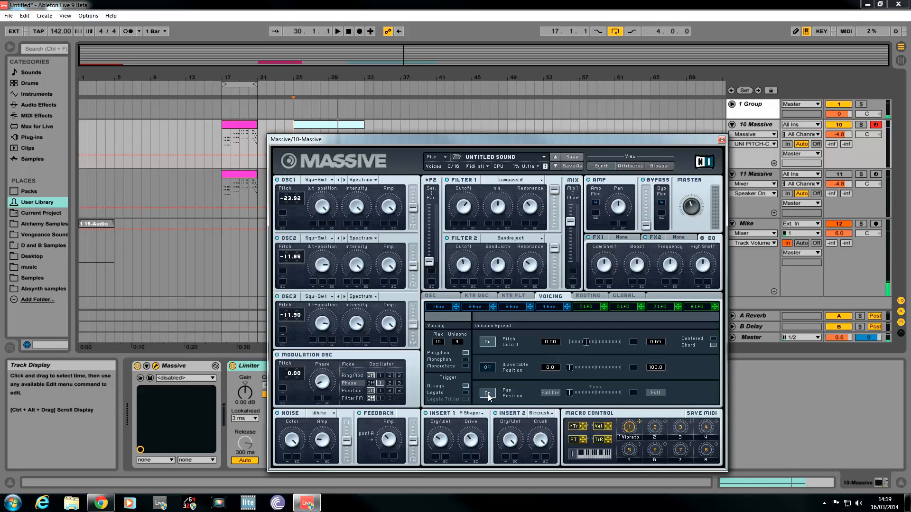
# Step: Raise the Pan Position unison spread fader almost to Full
pyautogui.moveTo(571, 393); pyautogui.dragTo(635, 396)
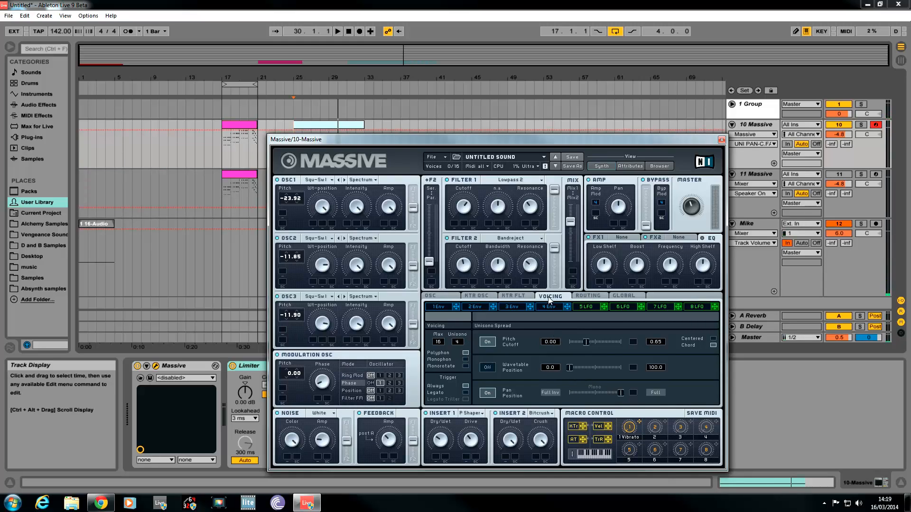
# Step: Load the Classic Tube effect into FX1 and adjust its Dry/Wet and Drive
pyautogui.click(632, 238)
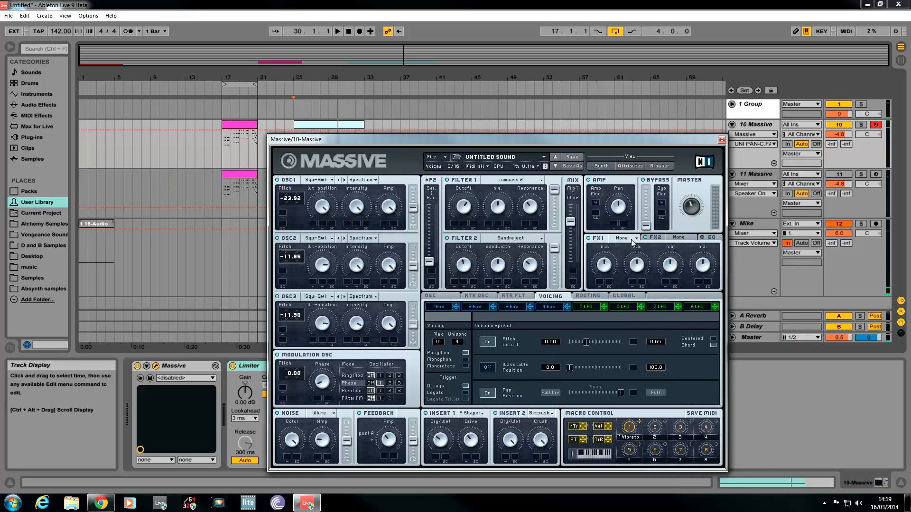
pyautogui.click(631, 238)
pyautogui.click(637, 324)
pyautogui.moveTo(607, 272); pyautogui.dragTo(635, 287)
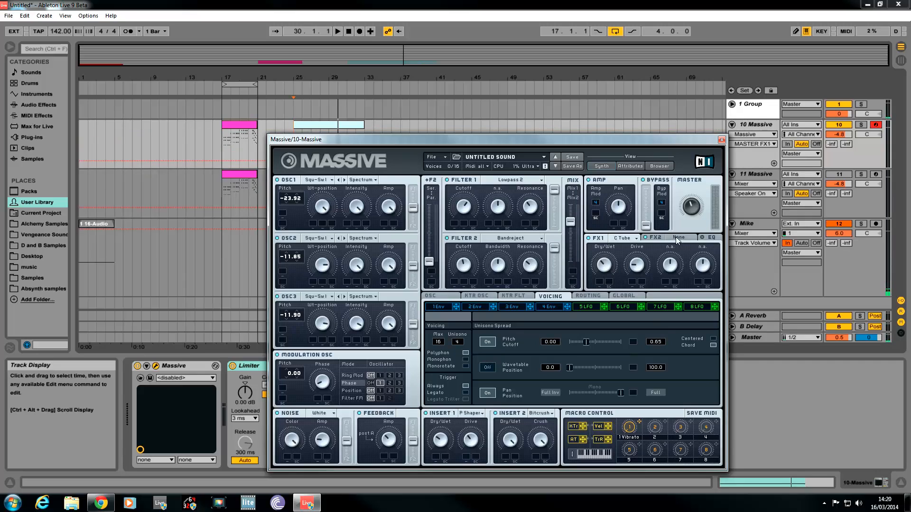
# Step: Load the Reverb into FX2 and adjust its Dry/Wet amount
pyautogui.click(691, 238)
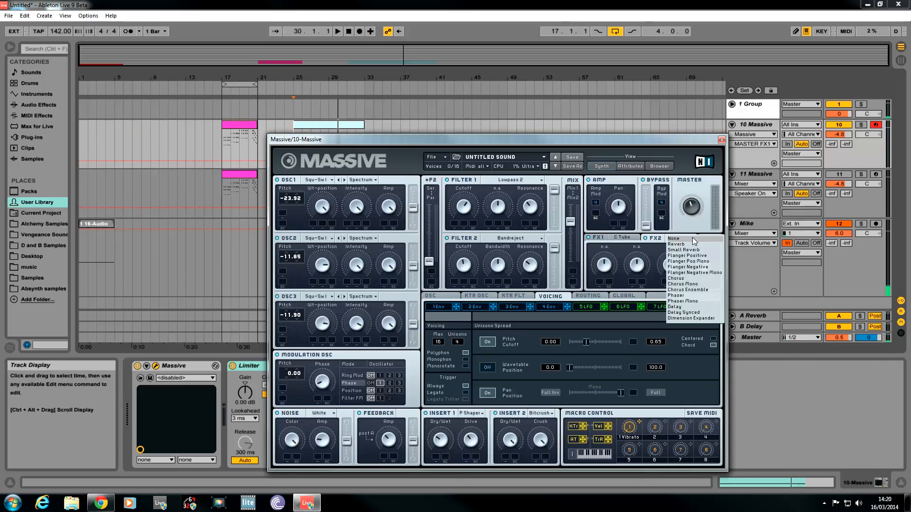
pyautogui.click(684, 245)
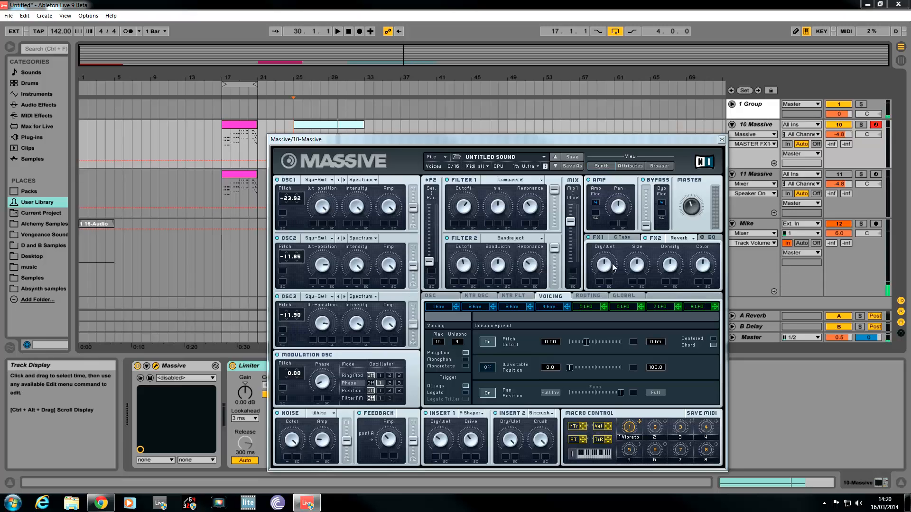
pyautogui.moveTo(606, 265); pyautogui.dragTo(609, 289)
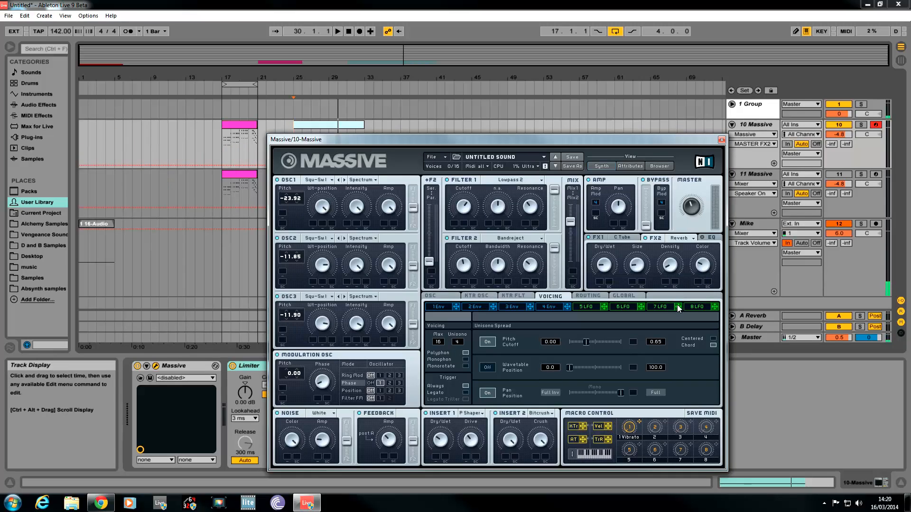
# Step: Enable the EQ and adjust its Low Shelf and High Shelf
pyautogui.click(708, 240)
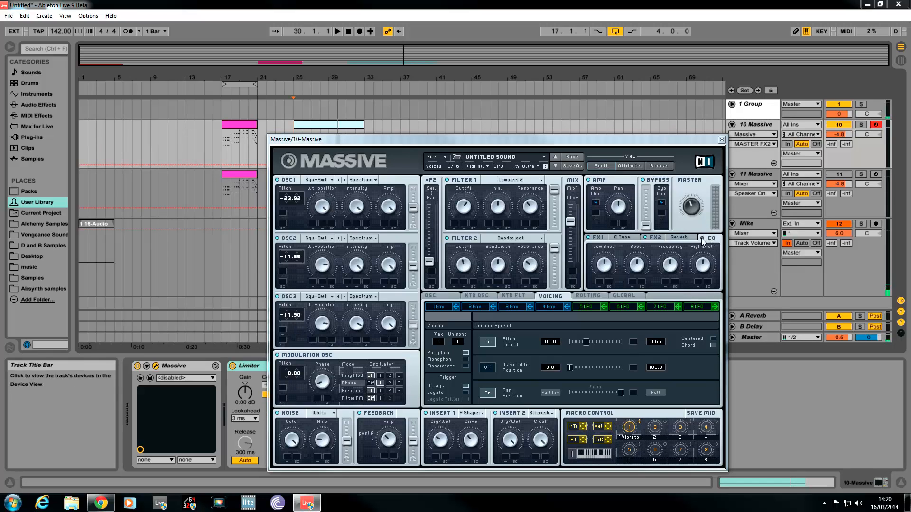
pyautogui.click(605, 264)
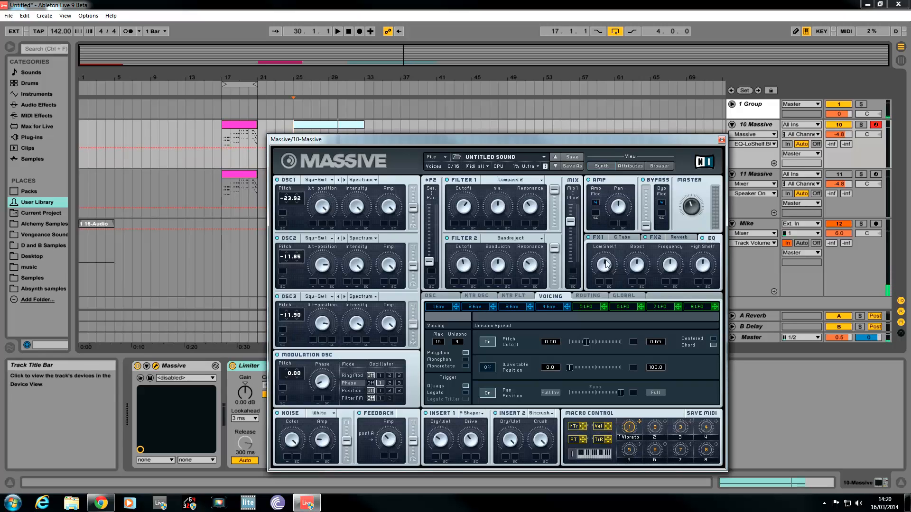
pyautogui.moveTo(605, 260); pyautogui.dragTo(606, 266)
pyautogui.click(702, 270)
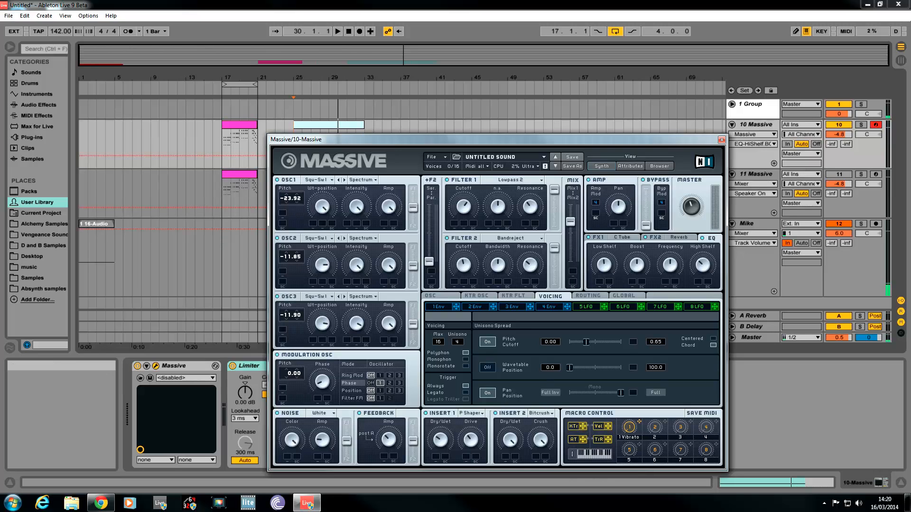
# Step: Play the clip from bar 25 to hear the patch with the effects and EQ, and stop playback
pyautogui.moveTo(297, 140); pyautogui.dragTo(298, 159)
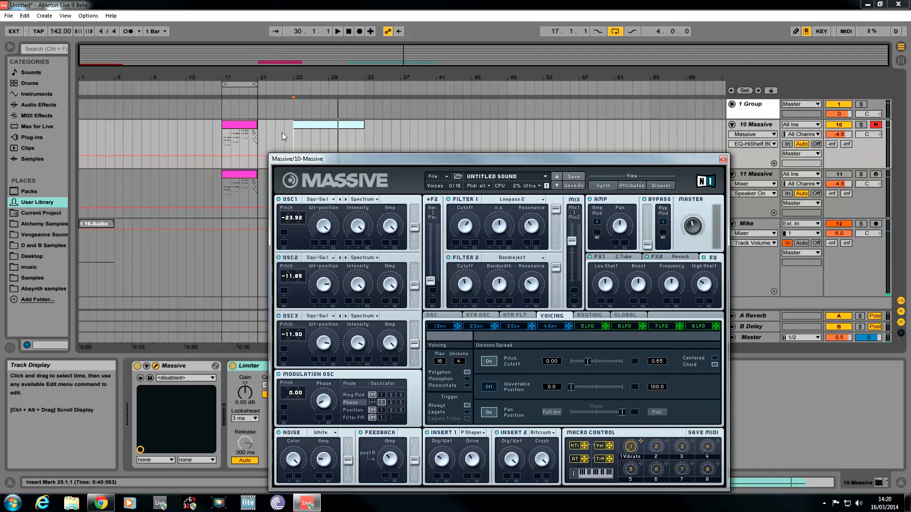
pyautogui.click(293, 136)
pyautogui.press('space')
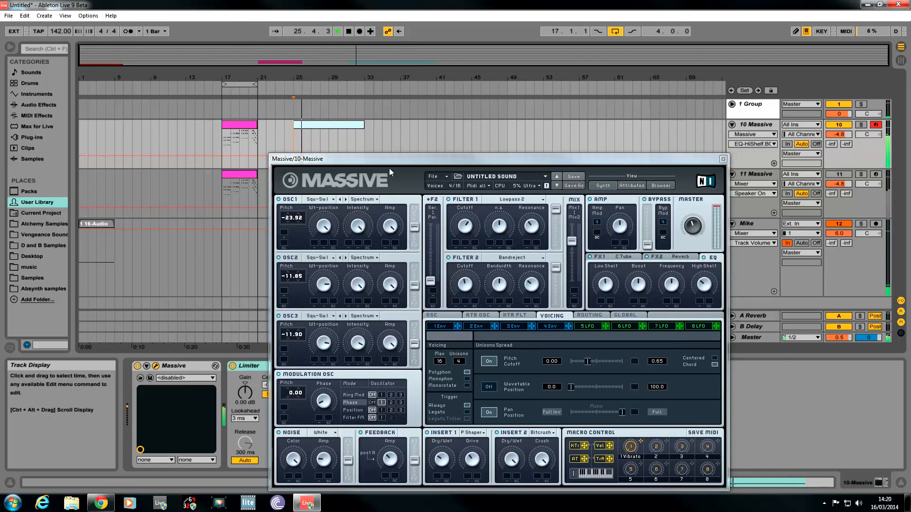
pyautogui.moveTo(398, 161); pyautogui.dragTo(401, 145)
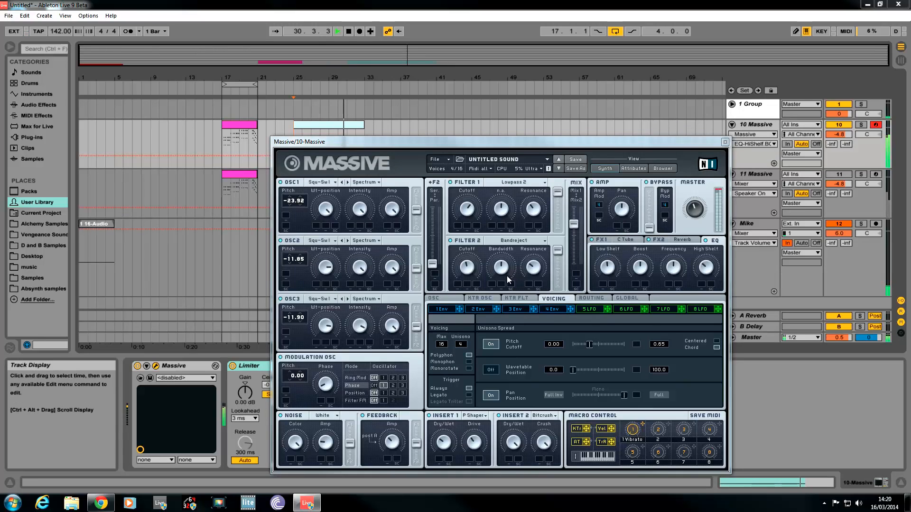
pyautogui.press('space')
pyautogui.moveTo(399, 147); pyautogui.dragTo(400, 142)
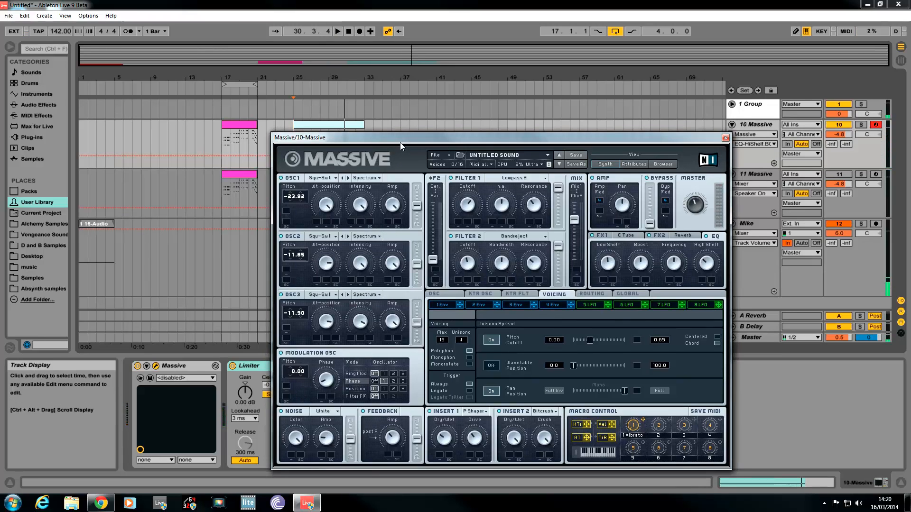
# Step: Assign envelope 3 to the Wt-position of OSC1, OSC2 and OSC3 and set the modulation ranges
pyautogui.click(514, 304)
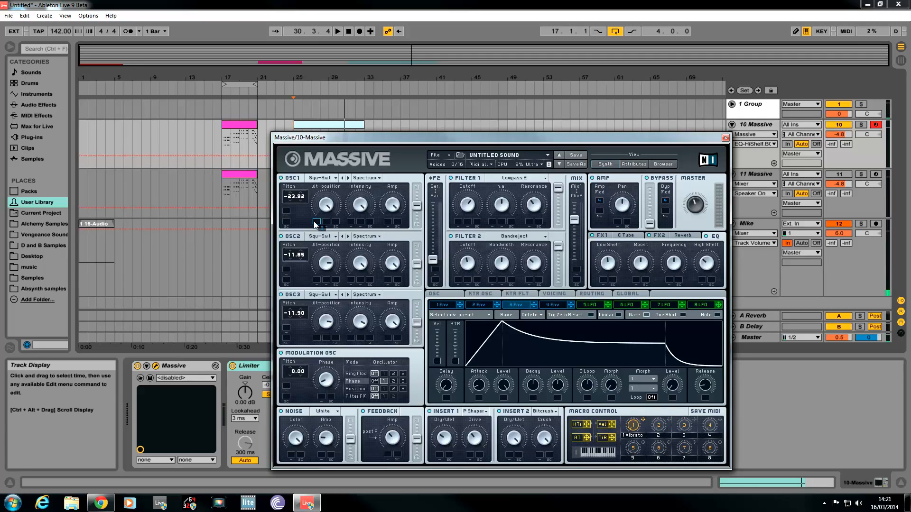
pyautogui.moveTo(313, 222); pyautogui.dragTo(308, 357)
pyautogui.moveTo(533, 306); pyautogui.dragTo(316, 322)
pyautogui.moveTo(319, 341); pyautogui.dragTo(321, 370)
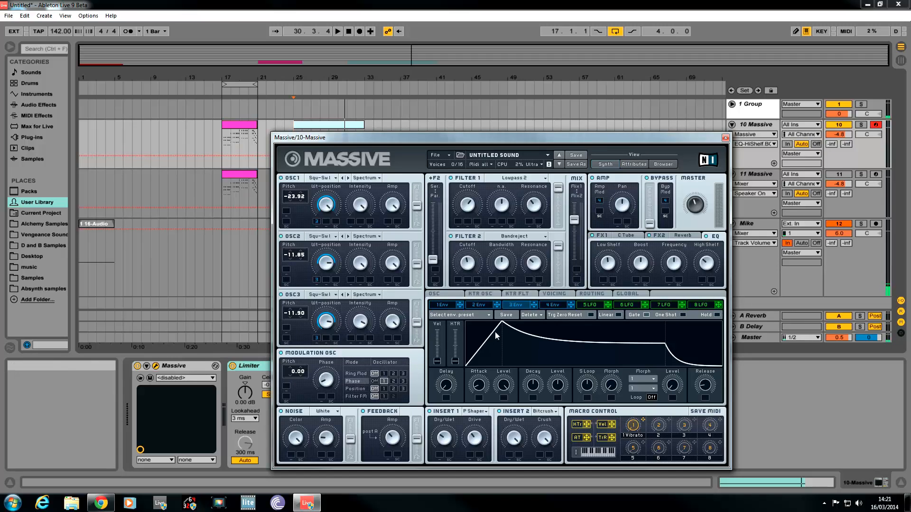
# Step: Assign envelope 3 to the modulation oscillator Phase, Noise Amp, Feedback Amp and Insert 1 Dry/Wet, each with a modulation range
pyautogui.moveTo(533, 305); pyautogui.dragTo(321, 396)
pyautogui.moveTo(534, 305); pyautogui.dragTo(323, 457)
pyautogui.moveTo(534, 304); pyautogui.dragTo(387, 456)
pyautogui.moveTo(535, 317); pyautogui.dragTo(442, 454)
# Step: Assign envelope 3 to the EQ Low Shelf and to the Dry/Wet of the FX2 Reverb and FX1 Classic Tube
pyautogui.moveTo(534, 305); pyautogui.dragTo(606, 282)
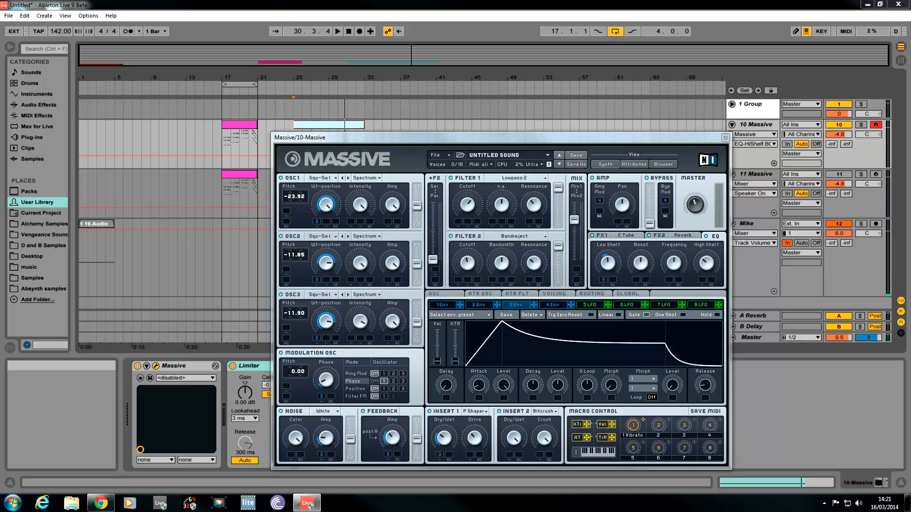
pyautogui.moveTo(534, 305); pyautogui.dragTo(604, 281)
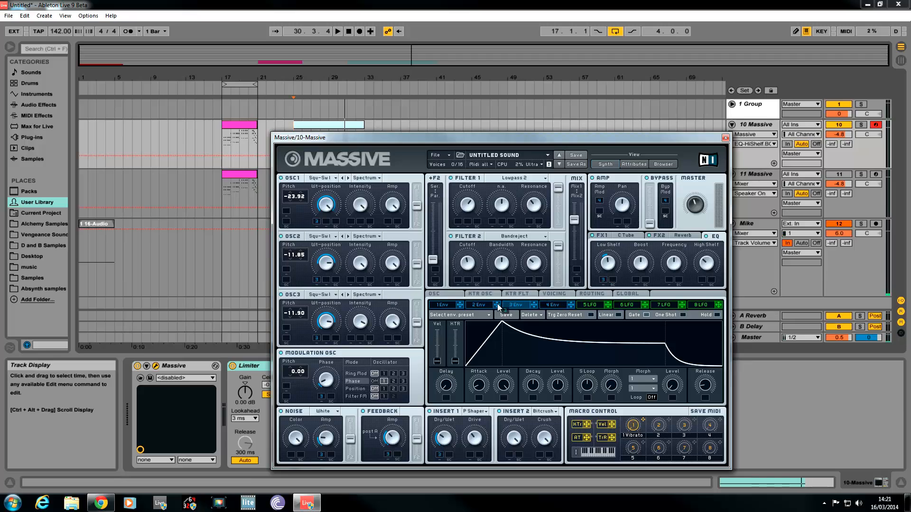
pyautogui.click(684, 235)
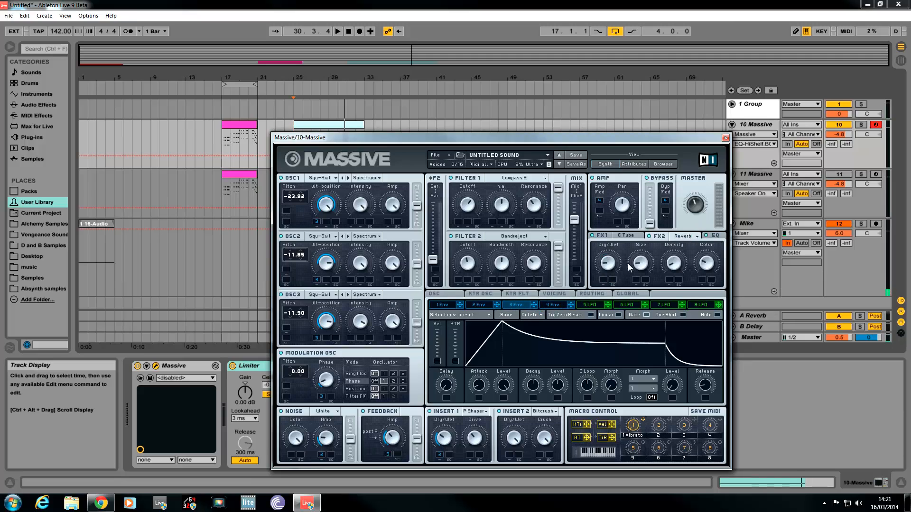
pyautogui.moveTo(534, 306); pyautogui.dragTo(605, 283)
pyautogui.click(600, 236)
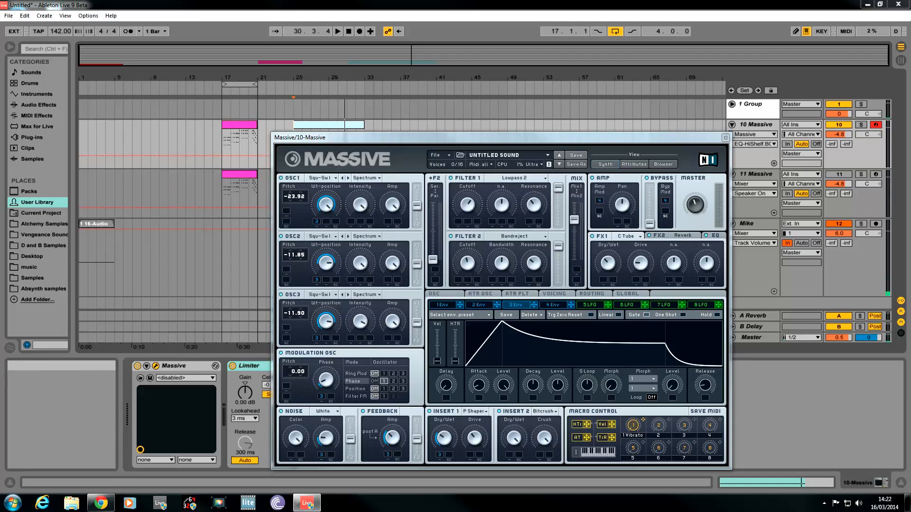
pyautogui.moveTo(534, 308); pyautogui.dragTo(605, 283)
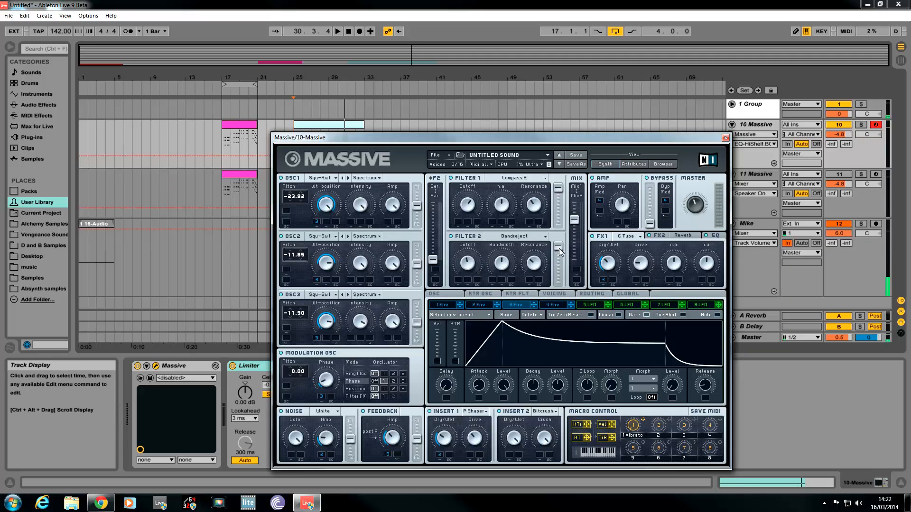
# Step: Assign envelope 3 to the filter Mix fader and to the Cutoff of Filter 1 and Filter 2
pyautogui.moveTo(534, 306); pyautogui.dragTo(578, 190)
pyautogui.moveTo(536, 306); pyautogui.dragTo(456, 224)
pyautogui.moveTo(461, 280); pyautogui.dragTo(460, 279)
# Step: Assign LFO 6 to the Cutoff of Filter 1 and Filter 2 with a modulation range
pyautogui.moveTo(645, 305); pyautogui.dragTo(635, 316)
pyautogui.moveTo(468, 224); pyautogui.dragTo(466, 239)
pyautogui.moveTo(644, 305); pyautogui.dragTo(470, 293)
# Step: Sync LFO 6 at a ratio of 2/1, turn Restart off and adjust its Amp
pyautogui.click(624, 305)
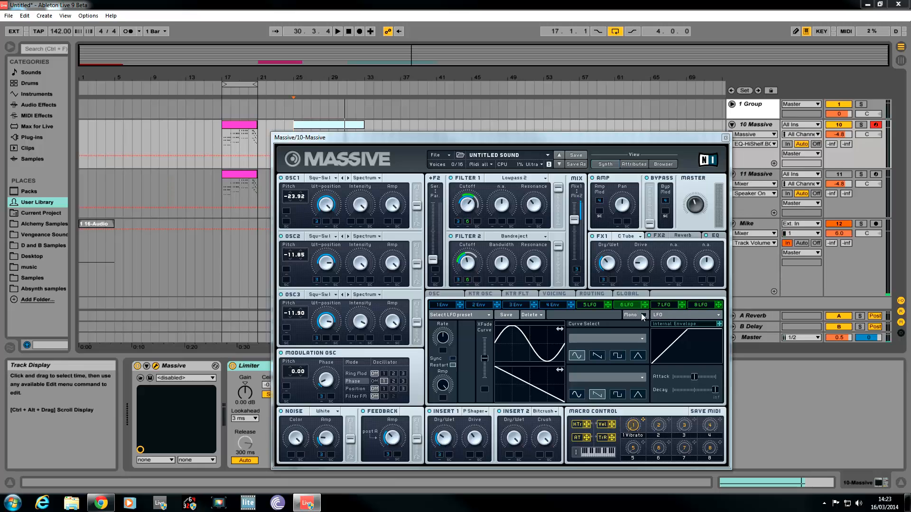
pyautogui.click(451, 359)
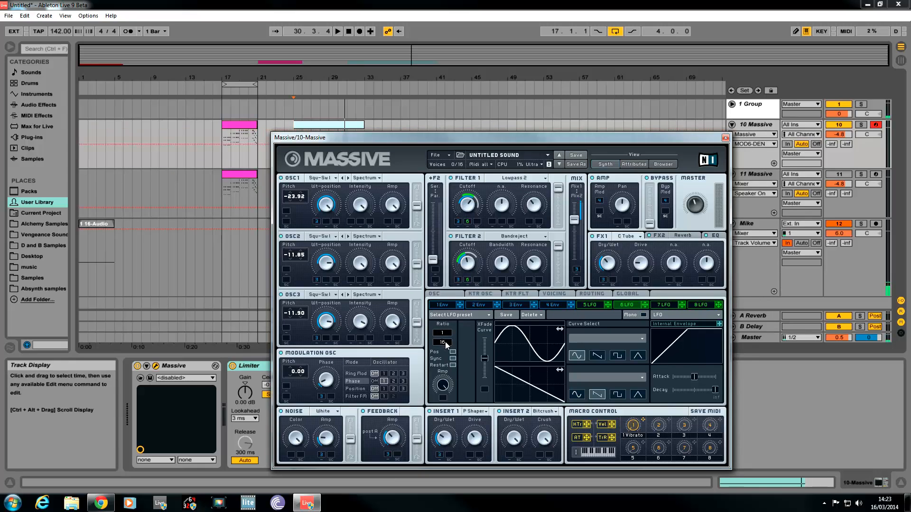
pyautogui.moveTo(445, 340)
pyautogui.mouseDown()
pyautogui.moveTo(442, 355)
pyautogui.moveTo(446, 332)
pyautogui.mouseUp()
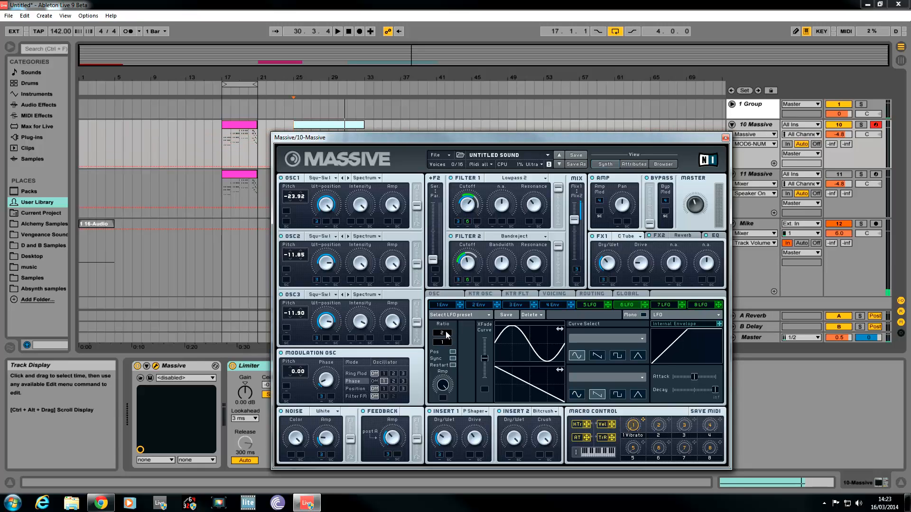
pyautogui.click(453, 365)
pyautogui.click(441, 385)
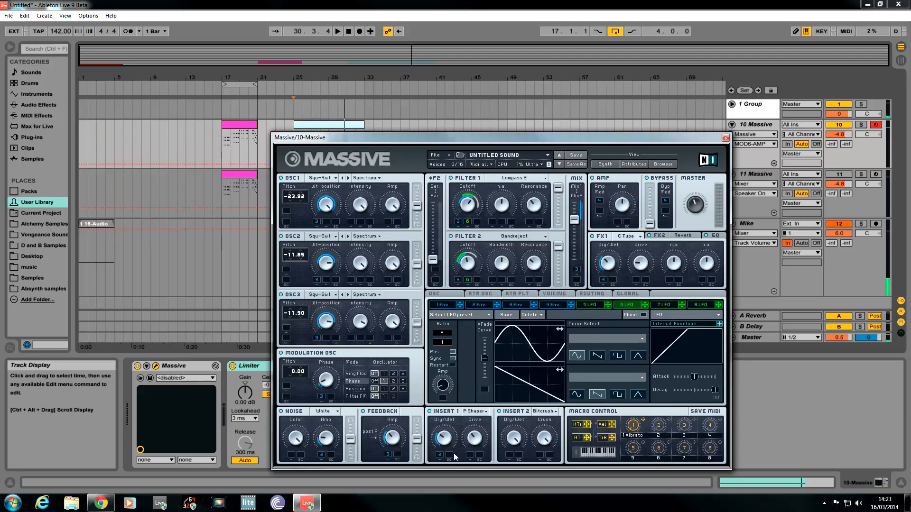
# Step: Modulate the LFO 6 Amp with envelope 3, crossfade fully to the sine curve and shift its phase by half a cycle
pyautogui.moveTo(534, 305); pyautogui.dragTo(443, 384)
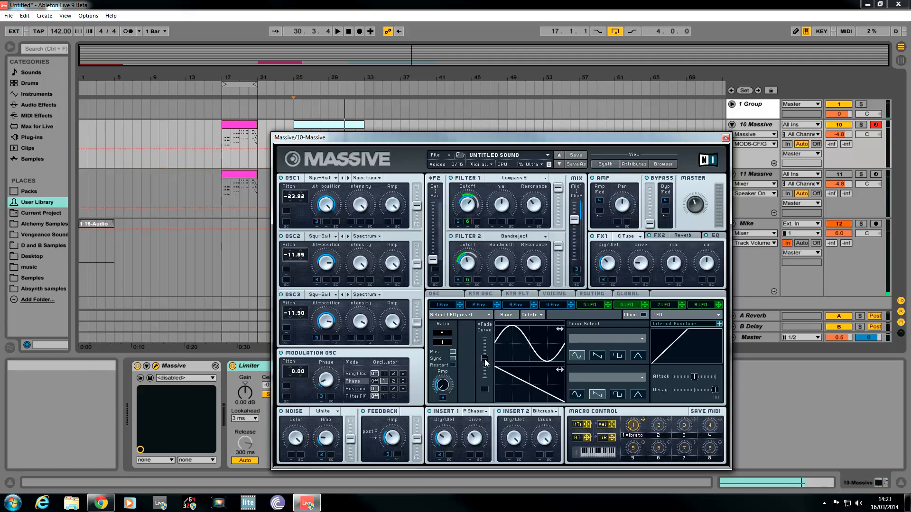
pyautogui.moveTo(484, 358); pyautogui.dragTo(485, 312)
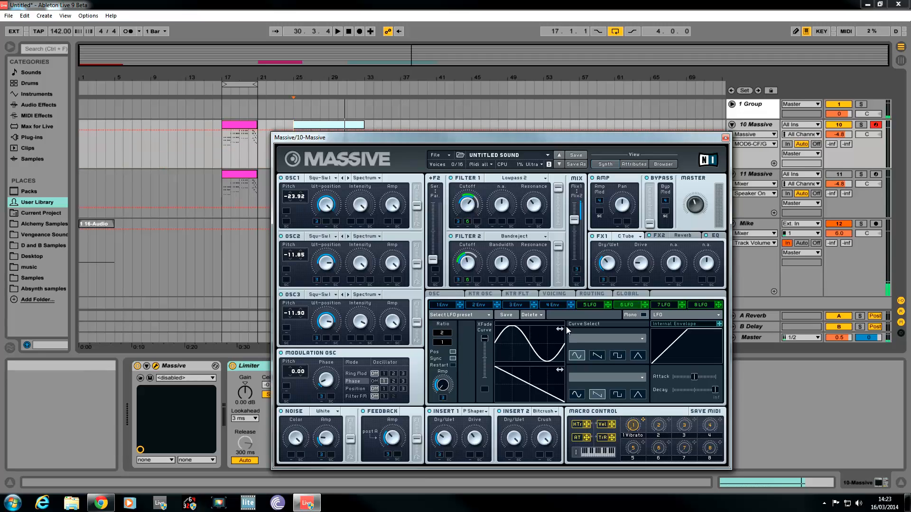
pyautogui.moveTo(559, 329); pyautogui.dragTo(535, 330)
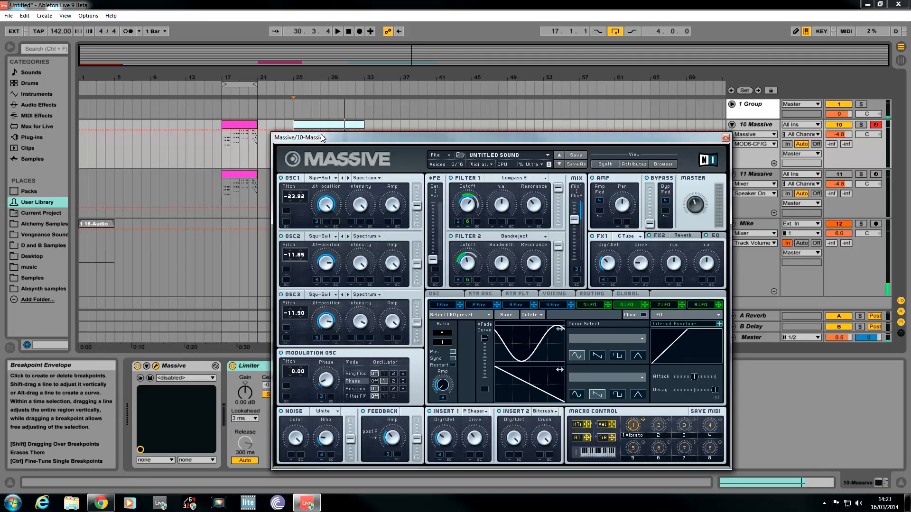
# Step: Play the clip from bar 25 to hear the envelope and LFO modulation
pyautogui.moveTo(322, 140); pyautogui.dragTo(309, 174)
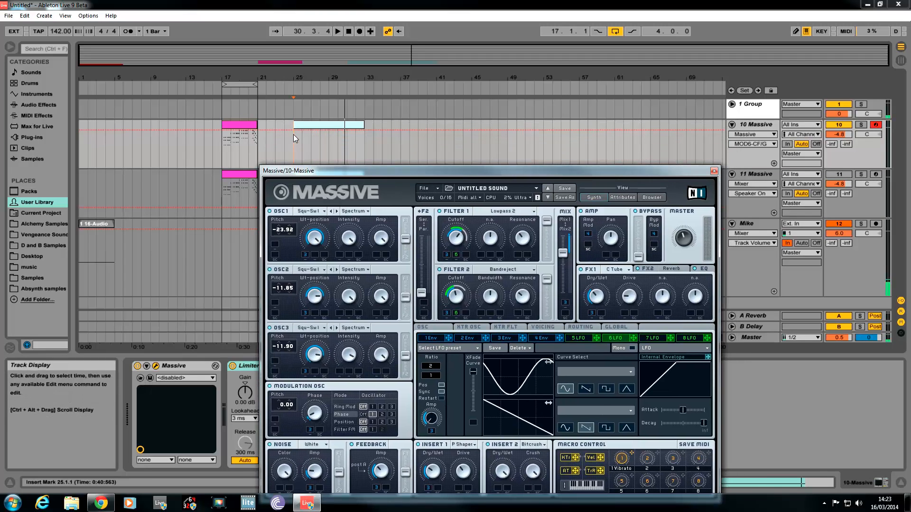
pyautogui.click(293, 135)
pyautogui.moveTo(377, 172); pyautogui.dragTo(371, 152)
pyautogui.press('space')
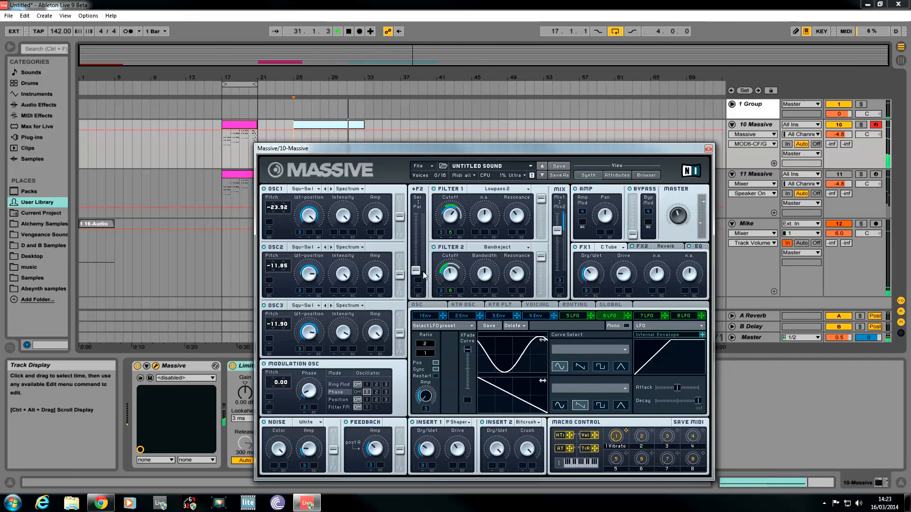
# Step: Shape envelope 3 with a much longer Attack, adjusted decay, a higher Decay Level and a longer Release
pyautogui.click(489, 316)
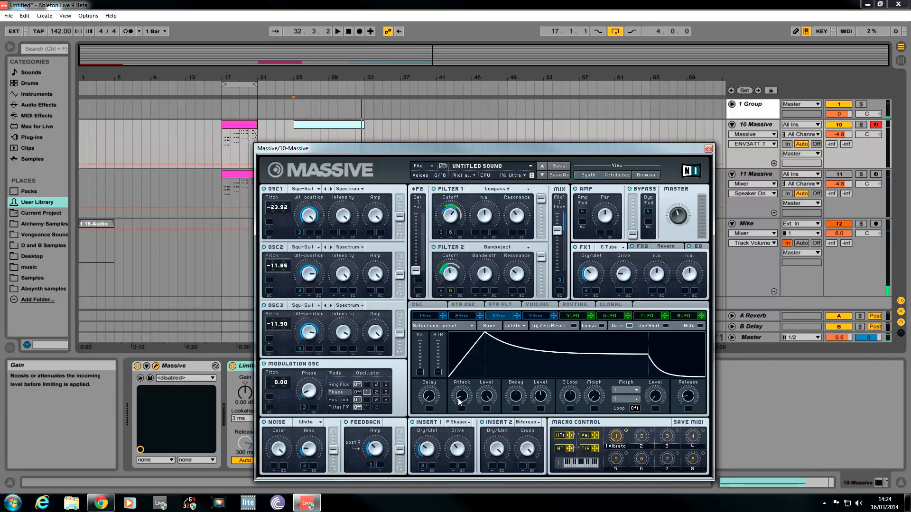
pyautogui.moveTo(458, 397); pyautogui.dragTo(457, 326)
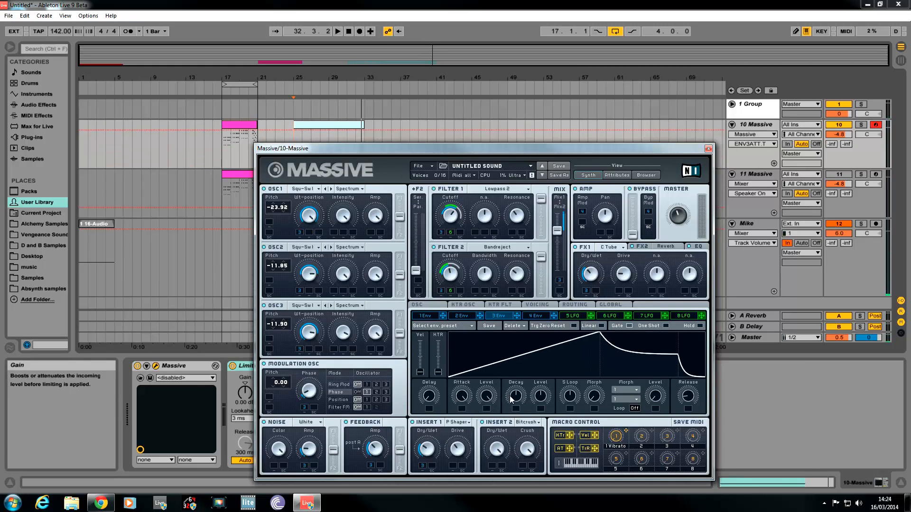
pyautogui.moveTo(511, 400); pyautogui.dragTo(534, 373)
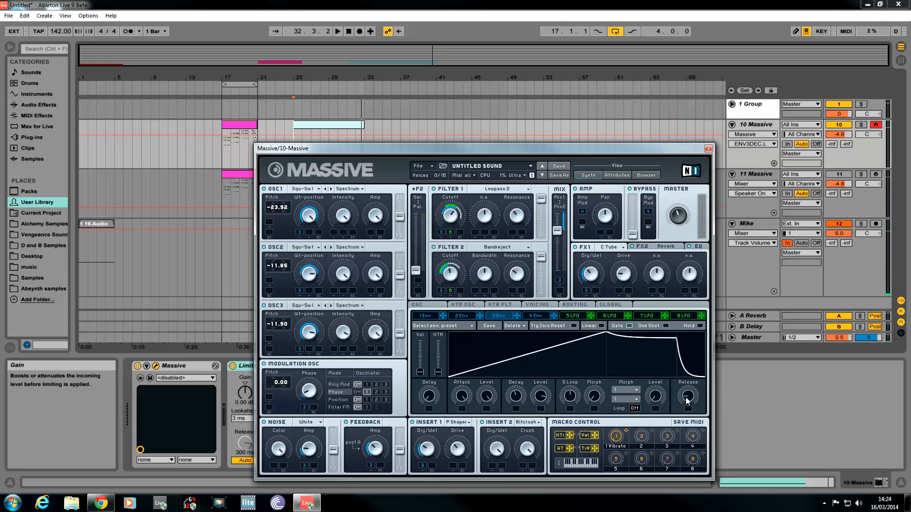
pyautogui.moveTo(655, 396); pyautogui.dragTo(655, 369)
pyautogui.moveTo(684, 398); pyautogui.dragTo(690, 340)
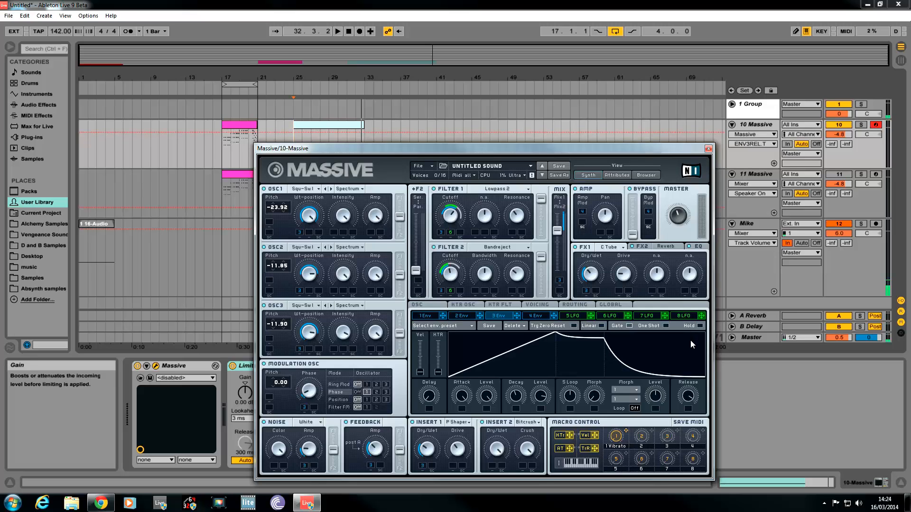
# Step: Play the clip from bar 25 to hear the reshaped envelope 3
pyautogui.click(297, 136)
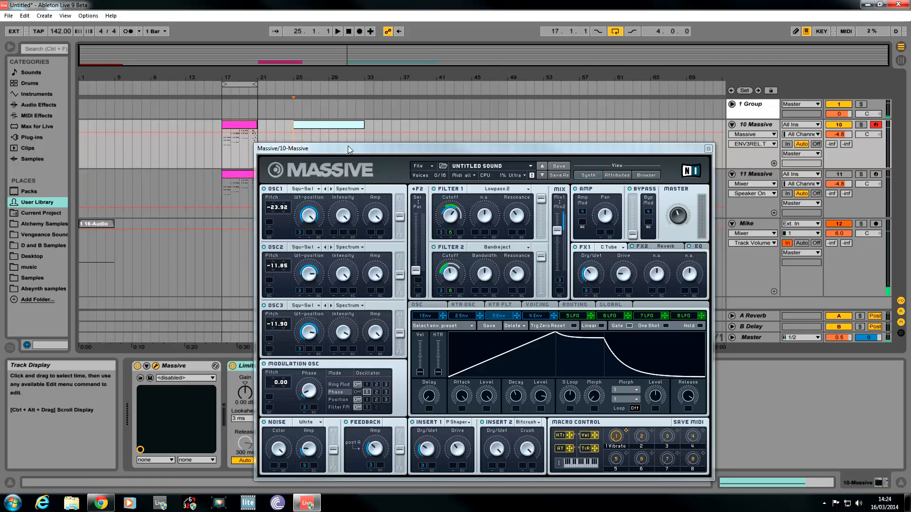
pyautogui.press('space')
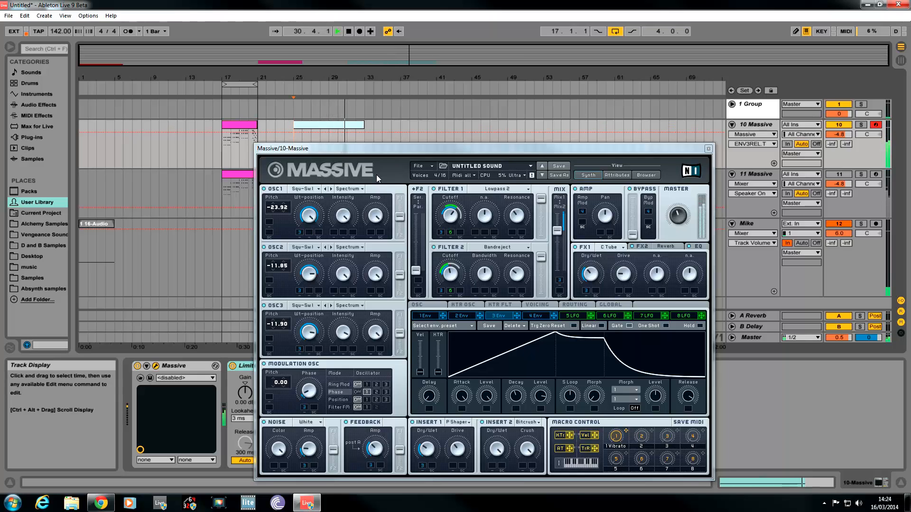
# Step: Replay the clip from bar 25 to audition the modulated patch once more, and stop playback
pyautogui.press('space')
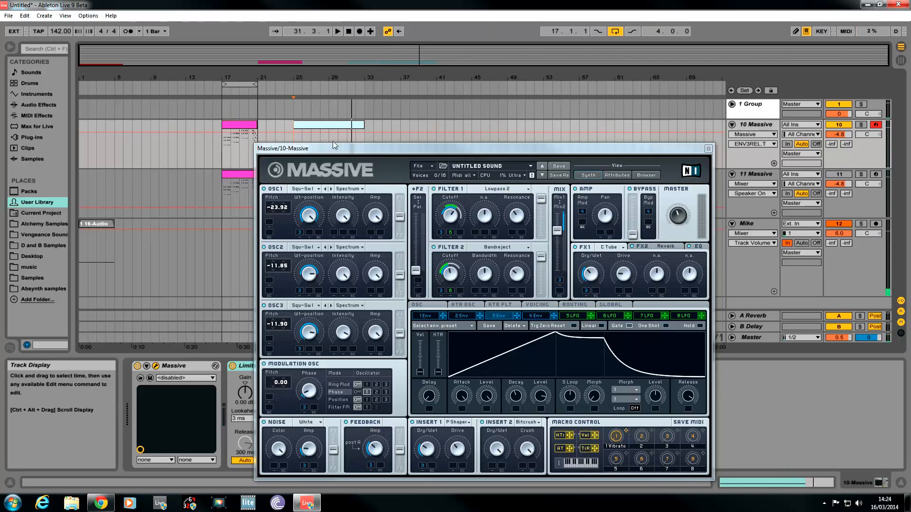
pyautogui.click(297, 137)
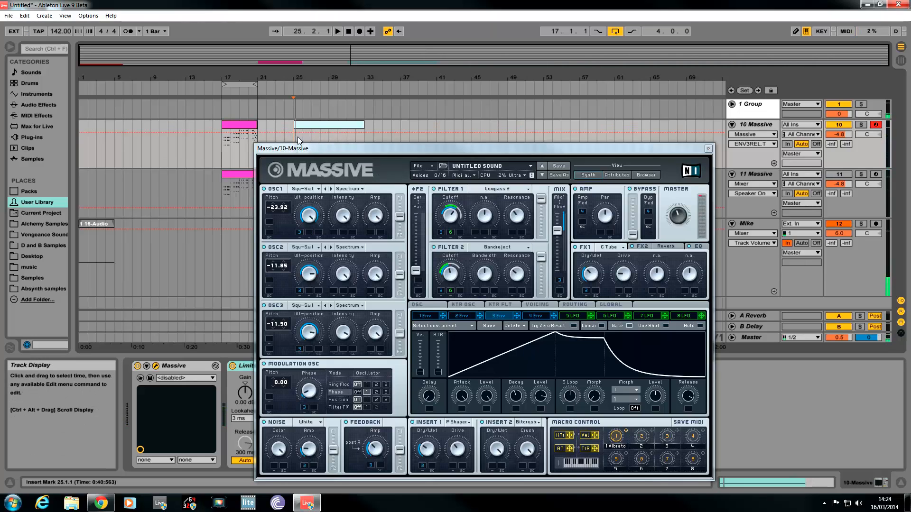
pyautogui.press('space')
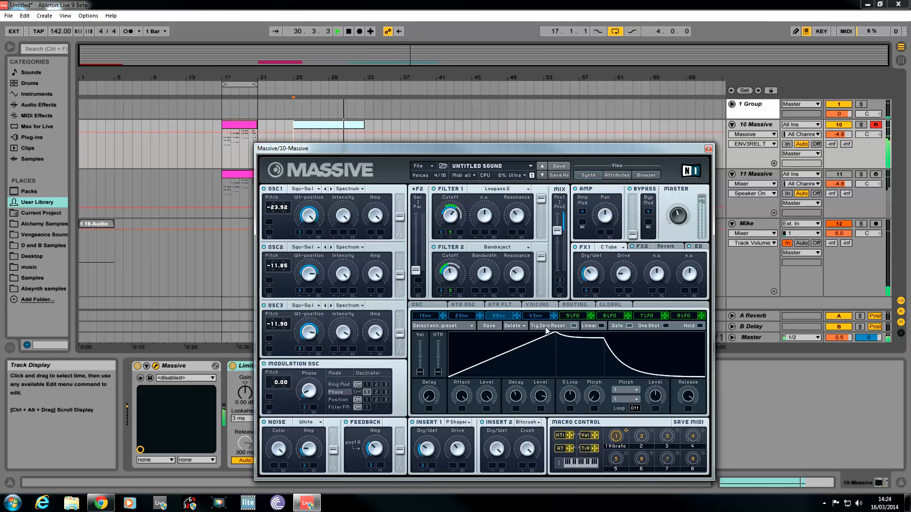
pyautogui.press('space')
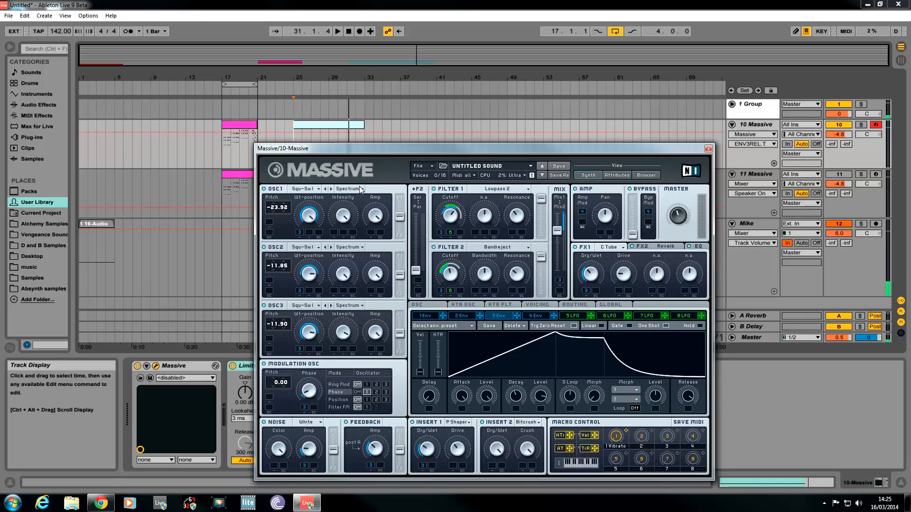
# Step: Lengthen the Release of envelope 4 and assign macro control 2 to modulate that Release
pyautogui.moveTo(305, 150); pyautogui.dragTo(307, 146)
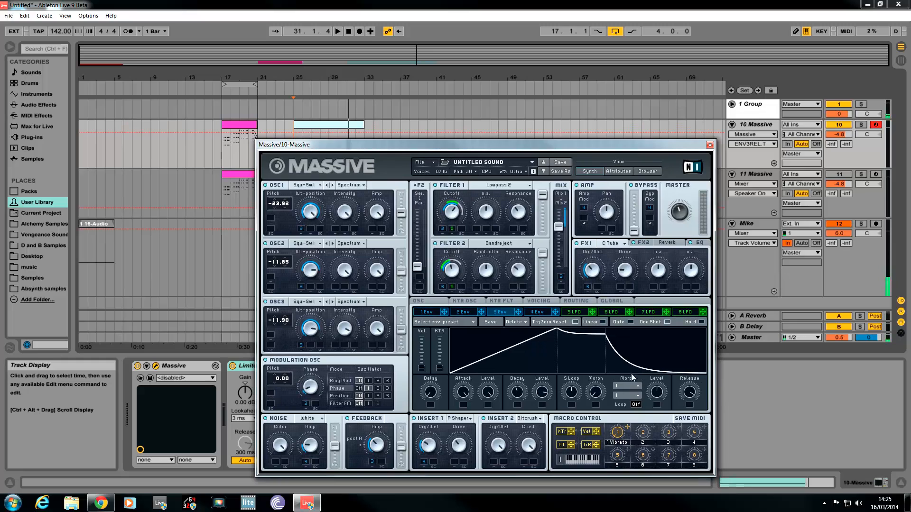
pyautogui.click(223, 156)
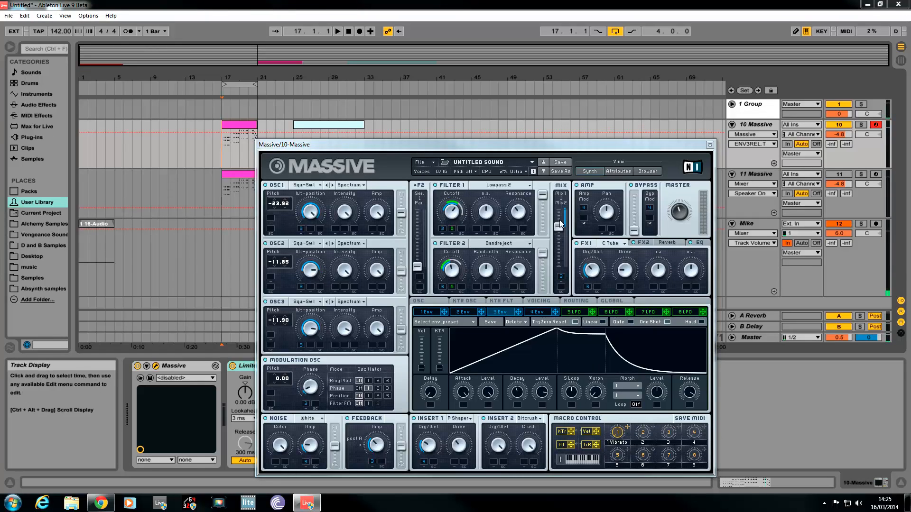
pyautogui.click(531, 312)
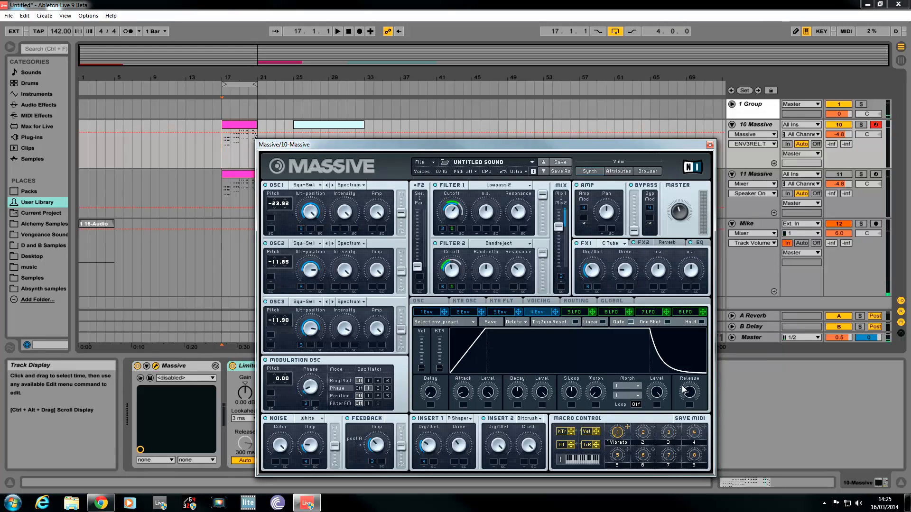
pyautogui.moveTo(688, 390); pyautogui.dragTo(692, 325)
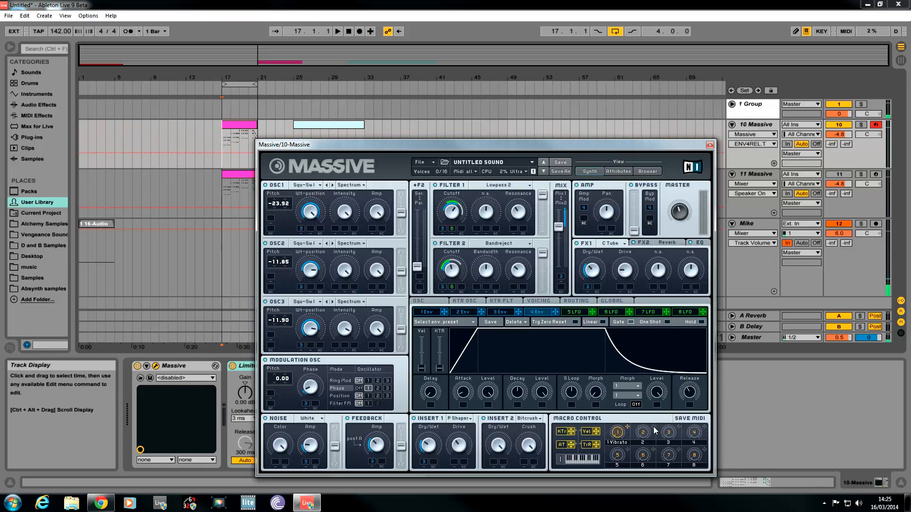
pyautogui.moveTo(654, 431); pyautogui.dragTo(690, 408)
pyautogui.click(643, 433)
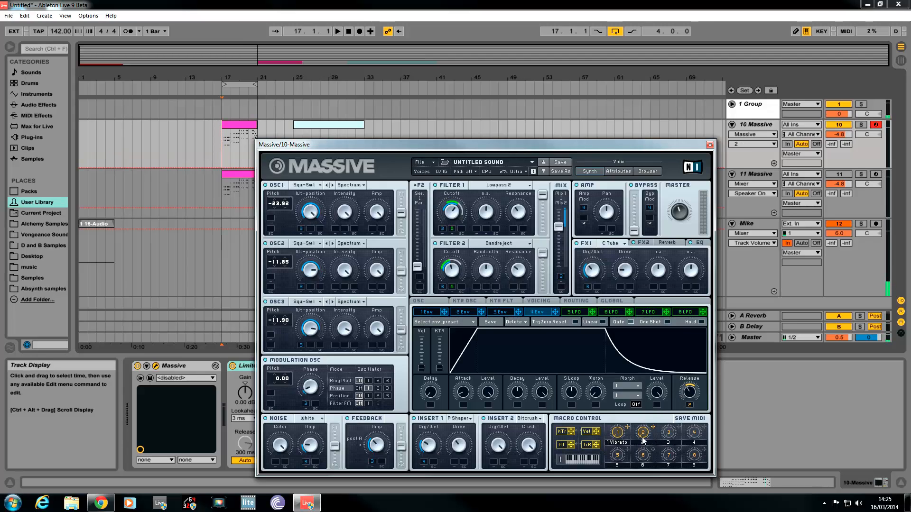
# Step: Play the clip from bar 17 several times to hear the envelope 4 Release with its macro 2 modulation
pyautogui.press('space')
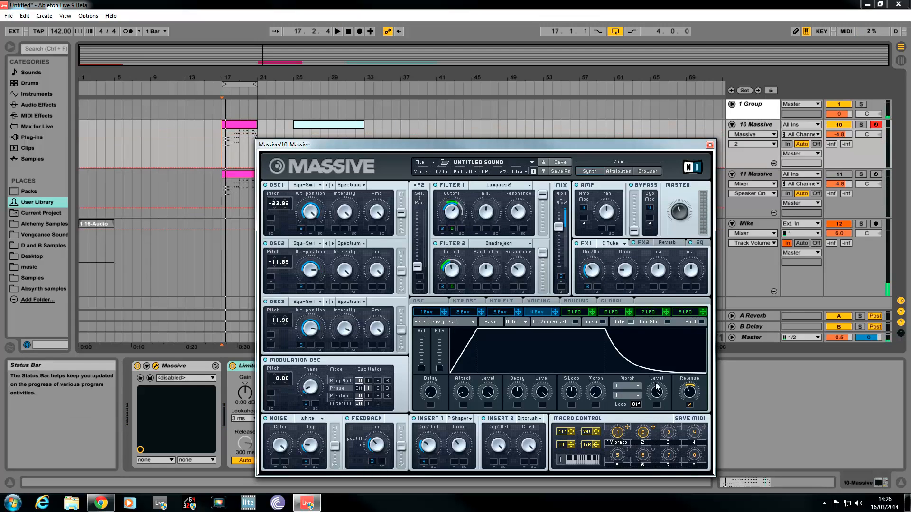
pyautogui.press('space')
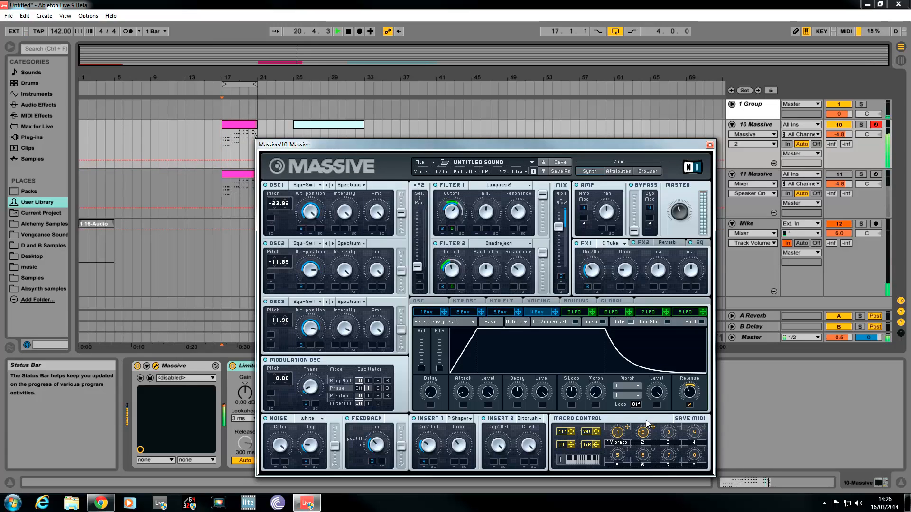
pyautogui.press('space')
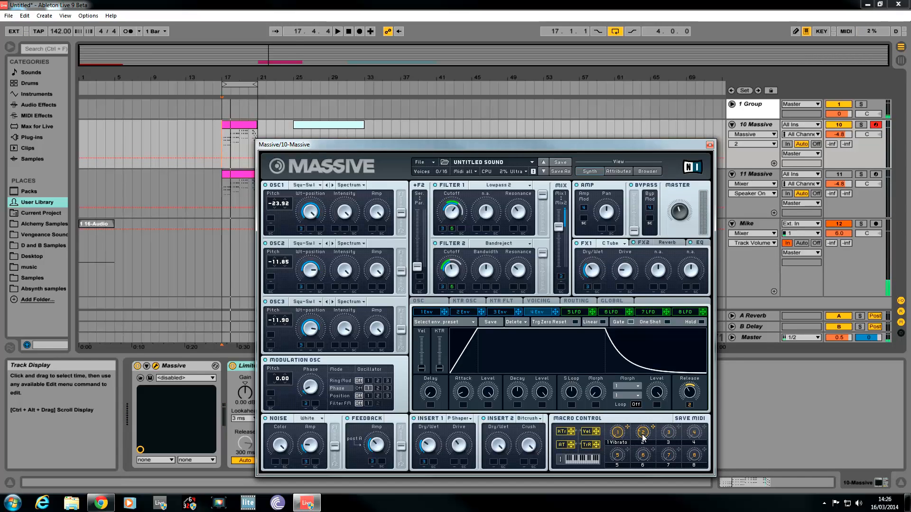
pyautogui.press('space')
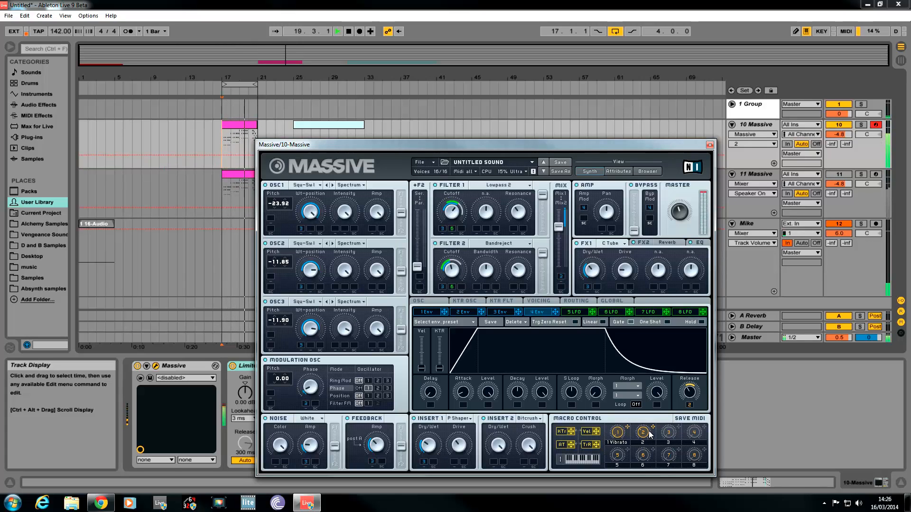
pyautogui.press('space')
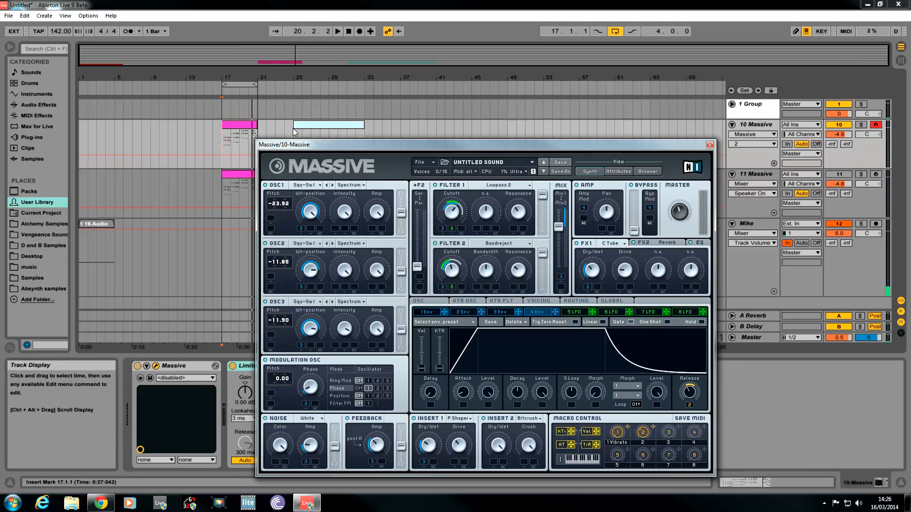
pyautogui.click(292, 128)
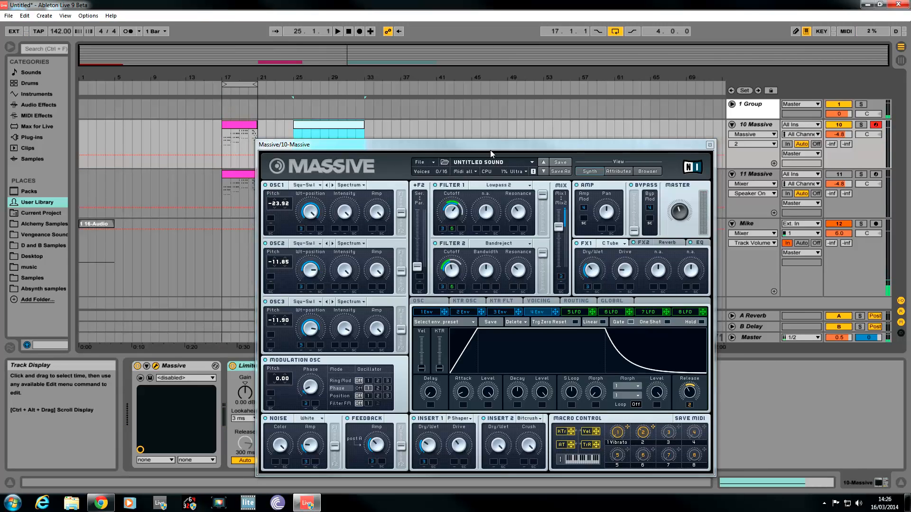
pyautogui.moveTo(500, 145); pyautogui.dragTo(500, 140)
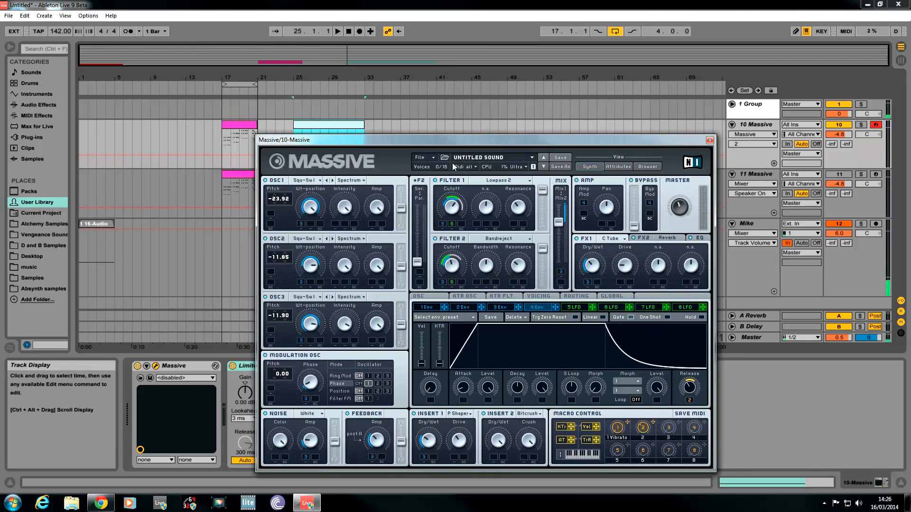
pyautogui.click(224, 150)
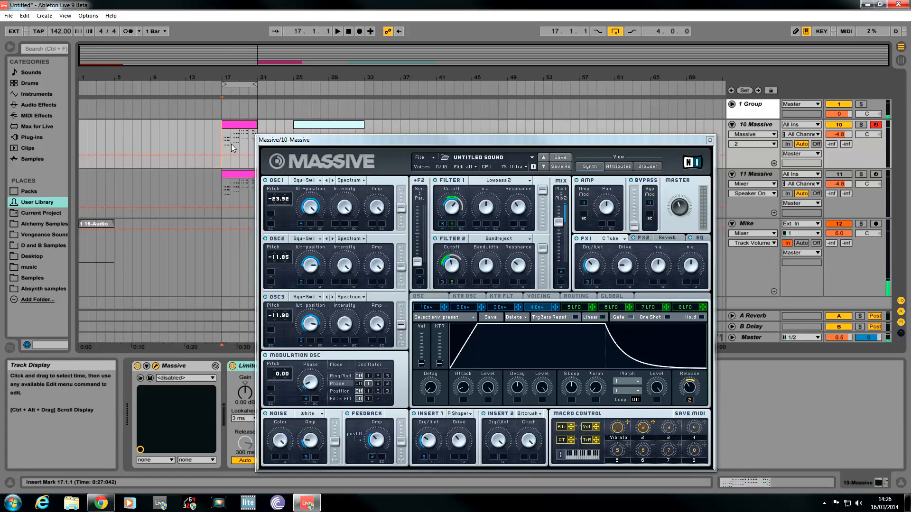
pyautogui.moveTo(296, 141); pyautogui.dragTo(298, 136)
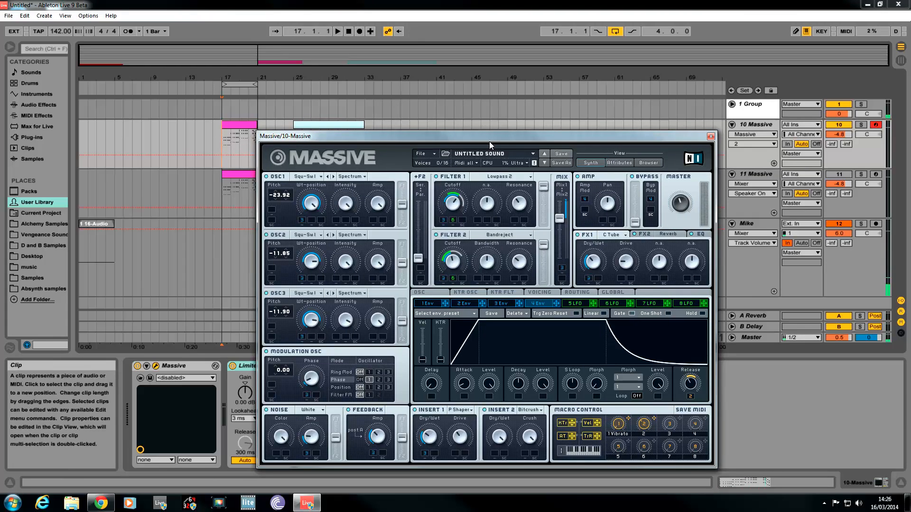
pyautogui.moveTo(384, 137); pyautogui.dragTo(383, 141)
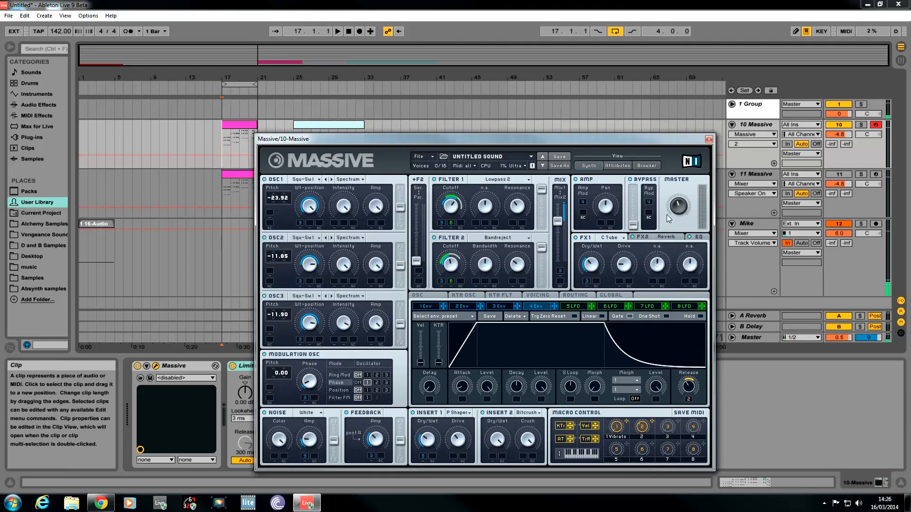
pyautogui.click(381, 122)
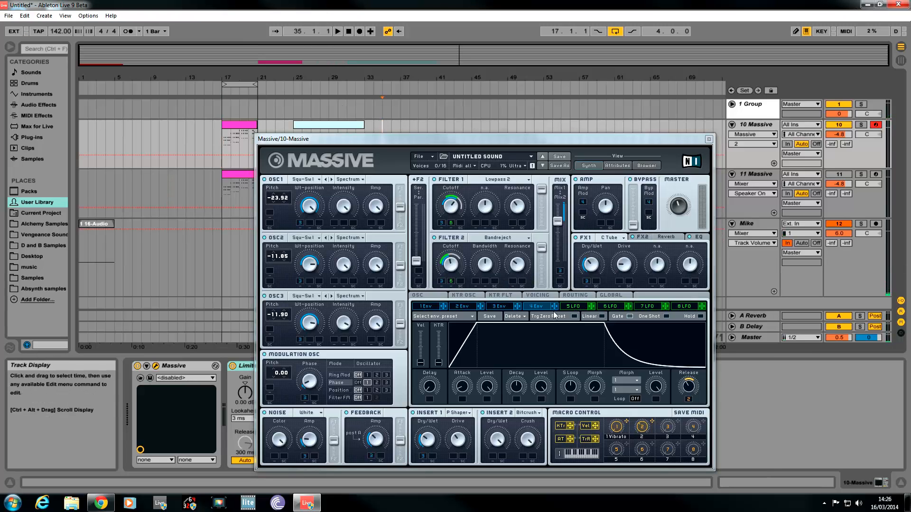
pyautogui.moveTo(303, 503)
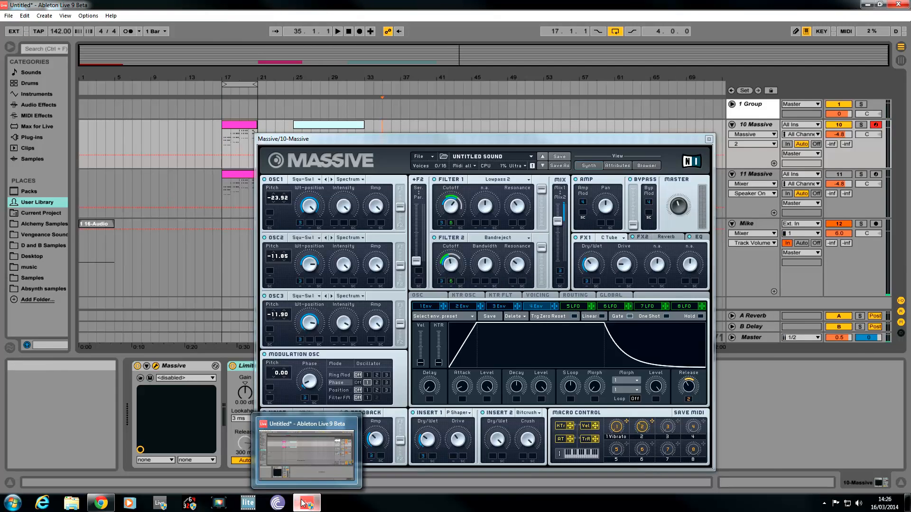